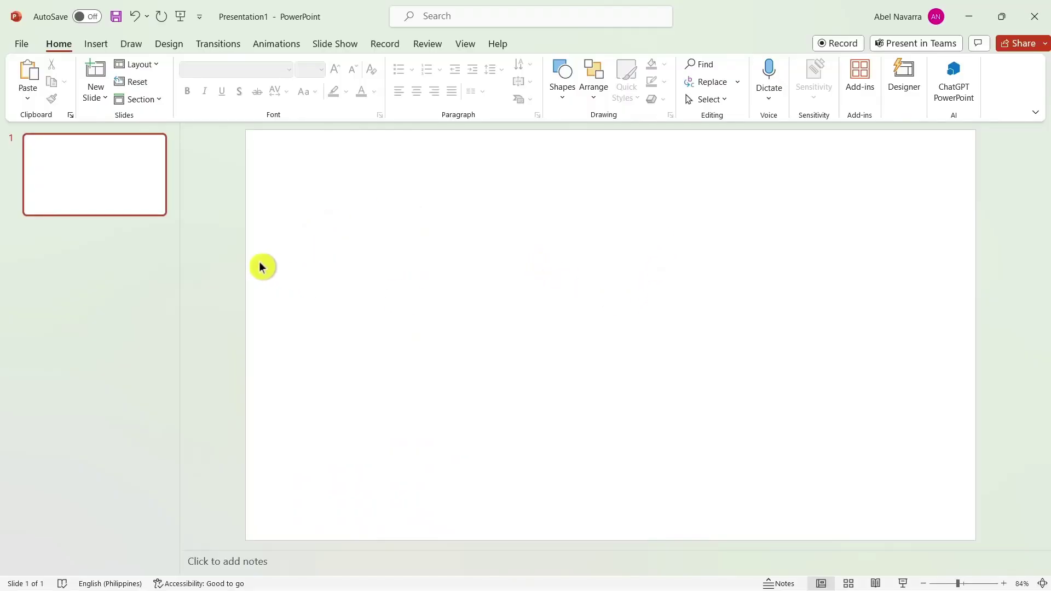
# Step: Give the slide a solid light grey theme-colour background fill, trying paler blues along the way
pyautogui.rightClick(521, 271)
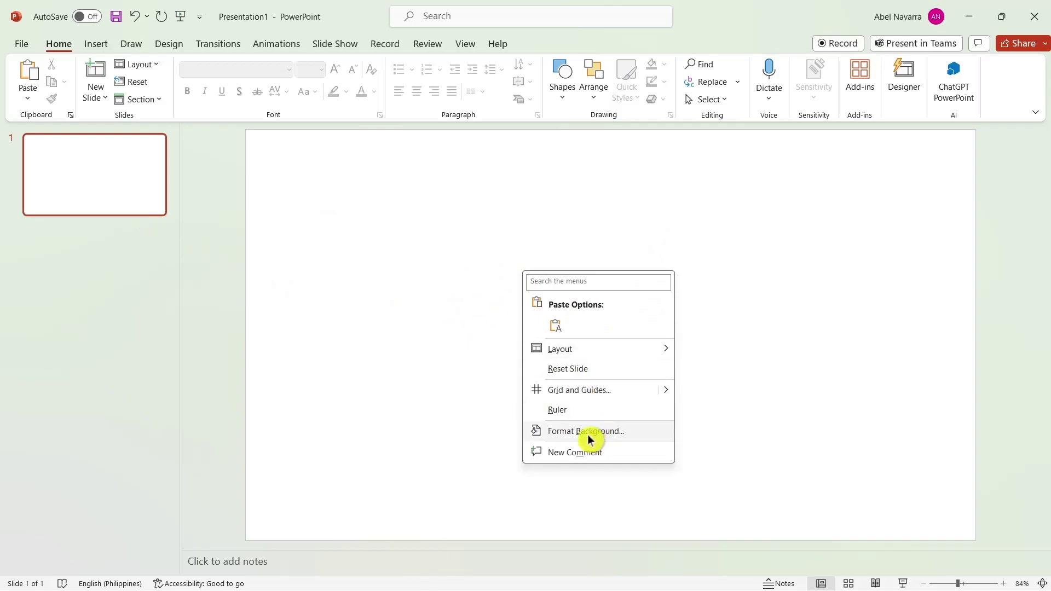
pyautogui.rightClick(474, 324)
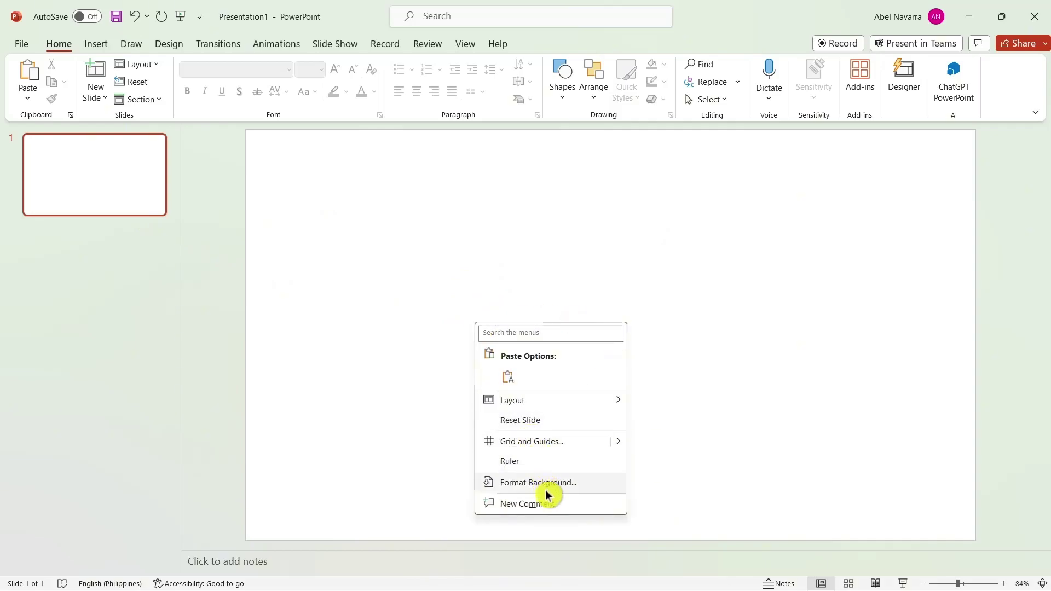
pyautogui.click(553, 485)
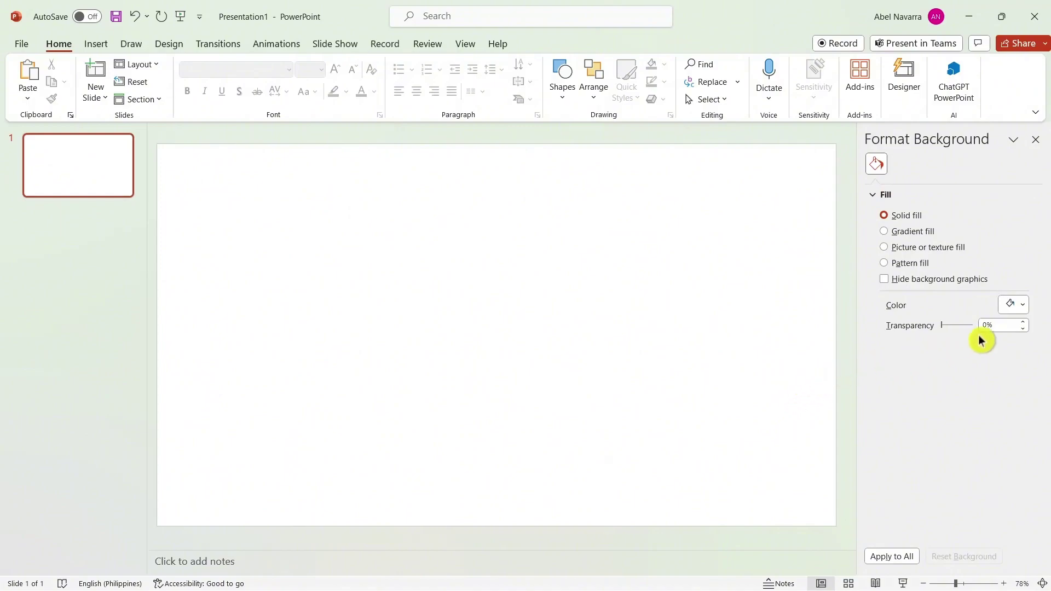
pyautogui.click(1023, 310)
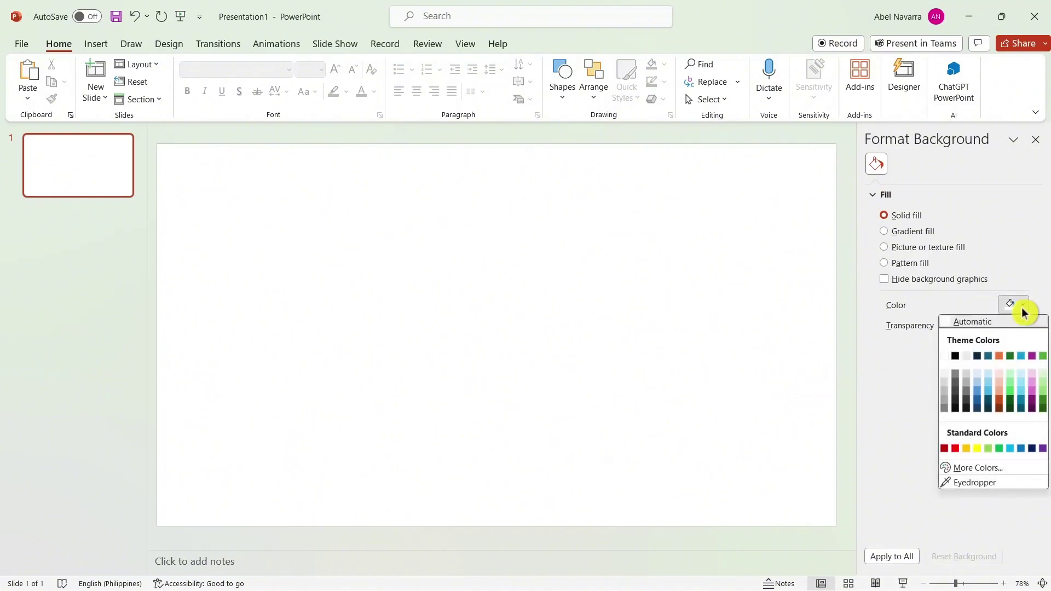
pyautogui.click(979, 386)
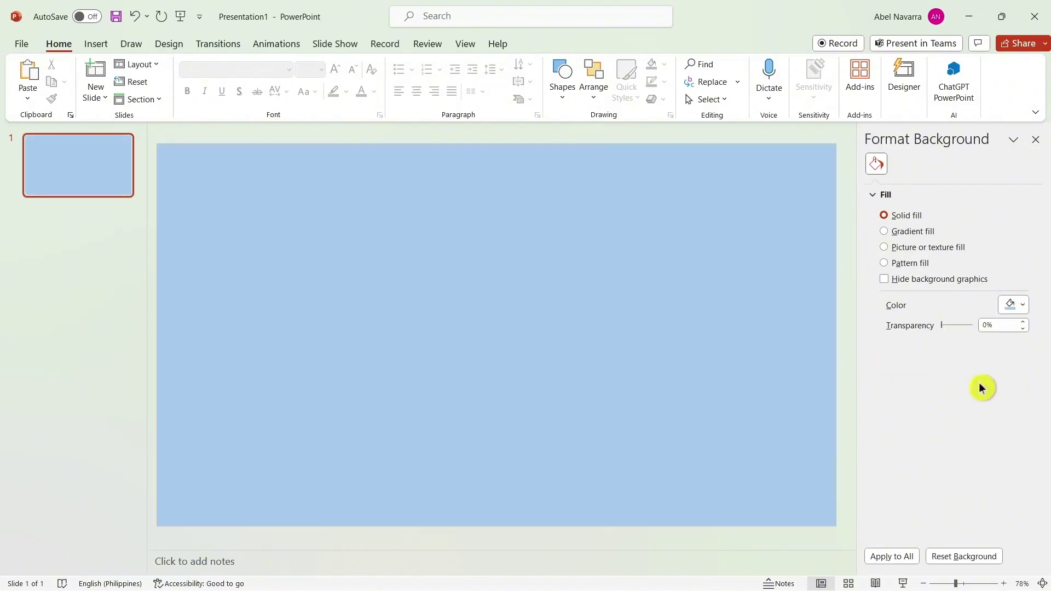
pyautogui.click(1022, 312)
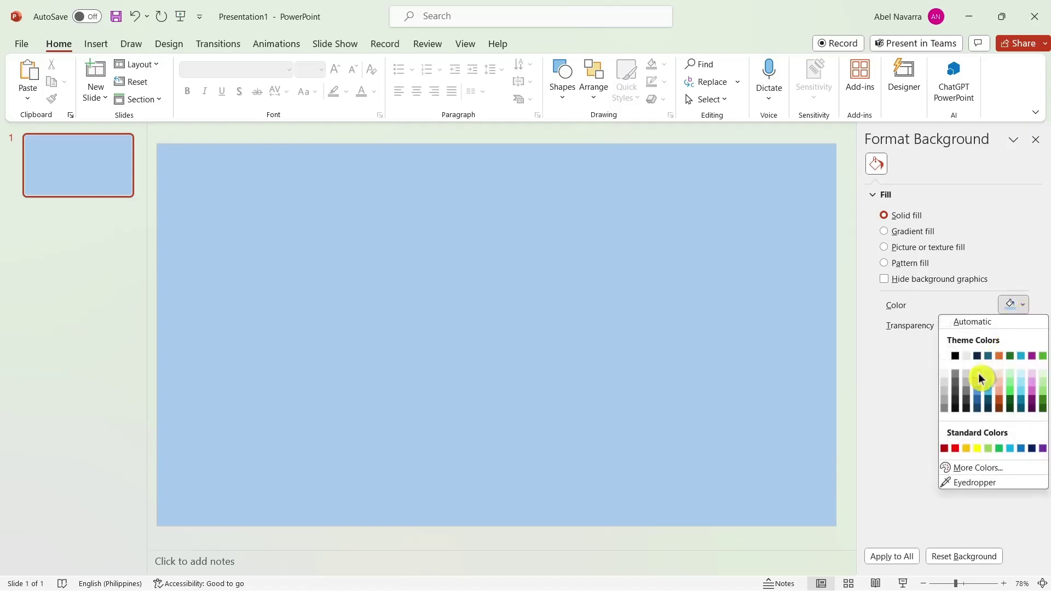
pyautogui.click(987, 373)
pyautogui.click(1022, 307)
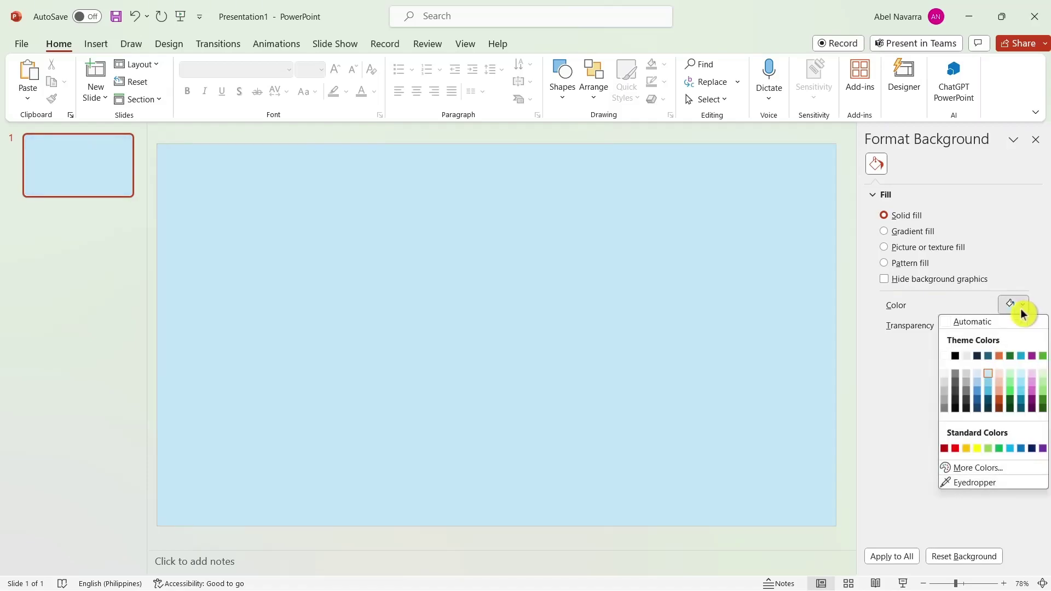
pyautogui.click(945, 376)
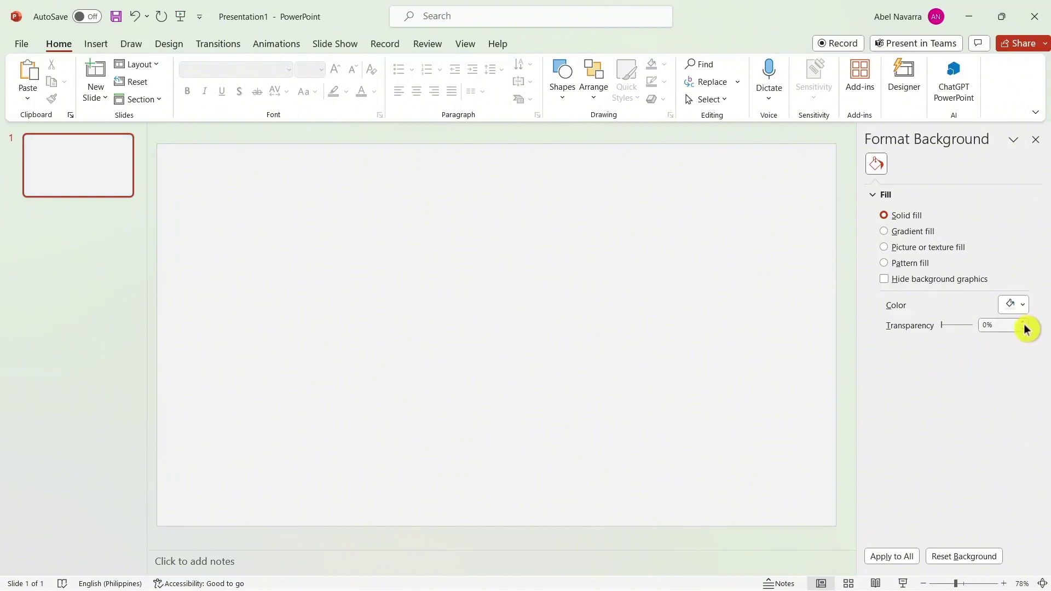
pyautogui.click(1021, 309)
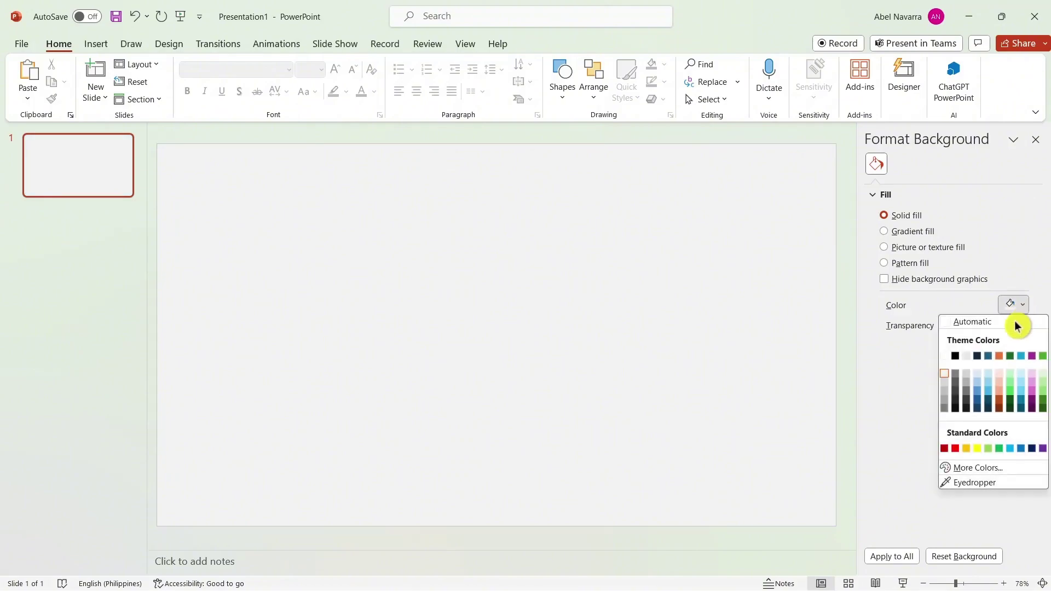
pyautogui.click(967, 374)
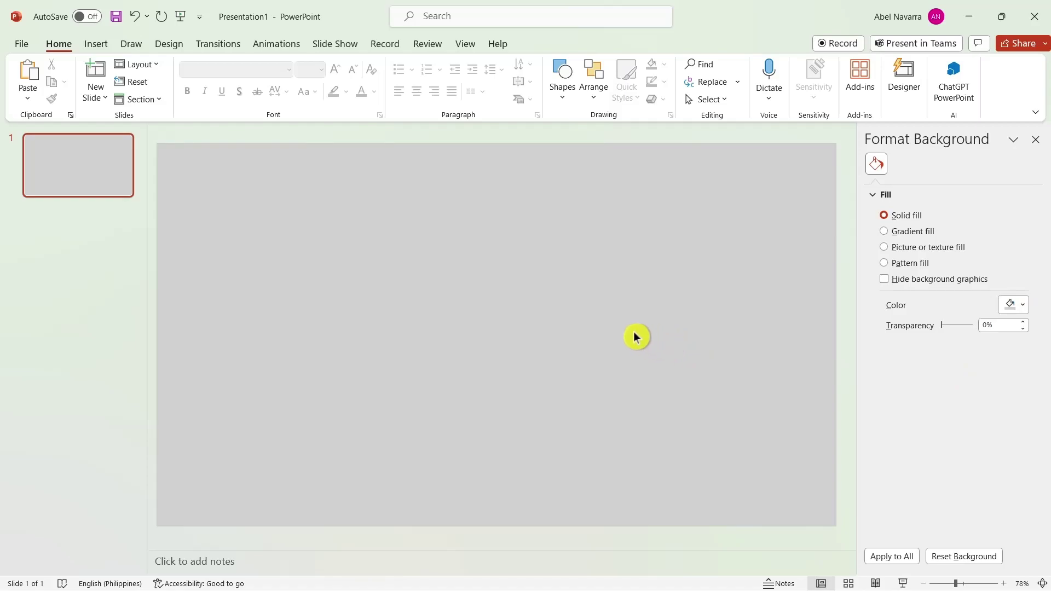
pyautogui.click(102, 48)
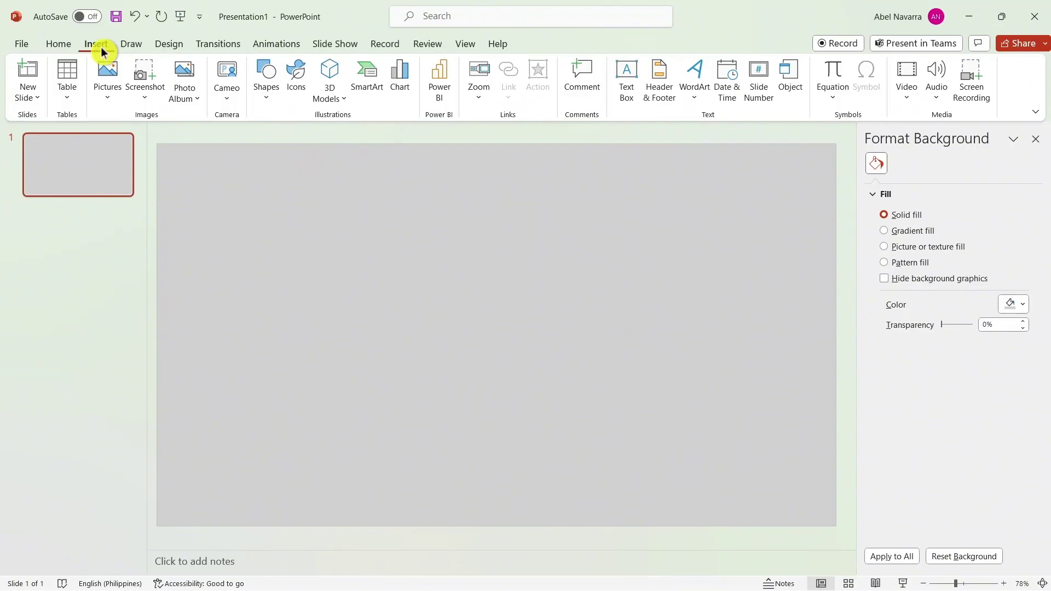
# Step: Insert the Alternating Picture Blocks SmartArt layout from the List category
pyautogui.click(367, 86)
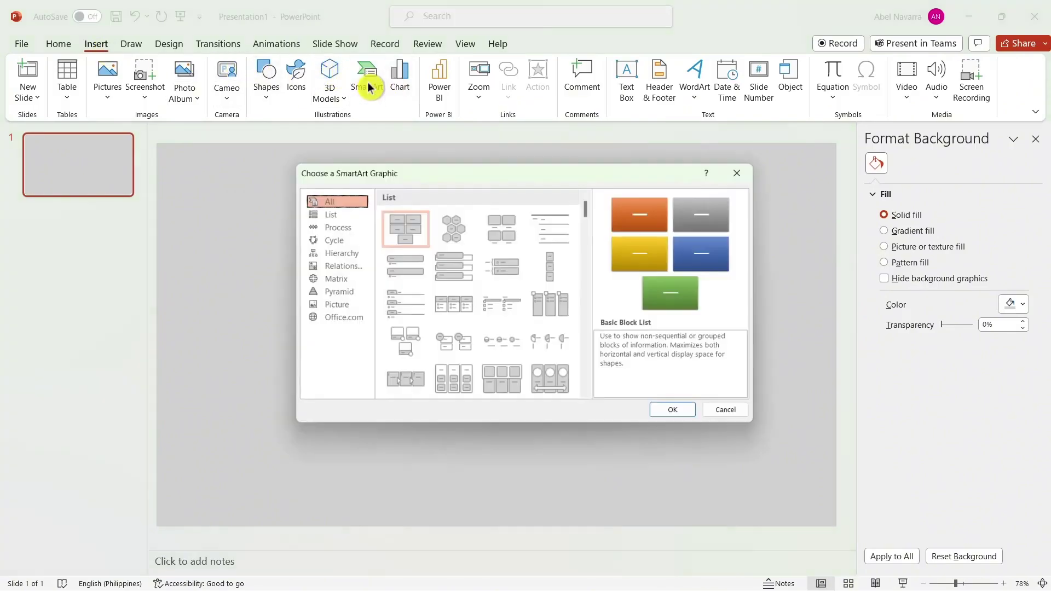
pyautogui.click(337, 212)
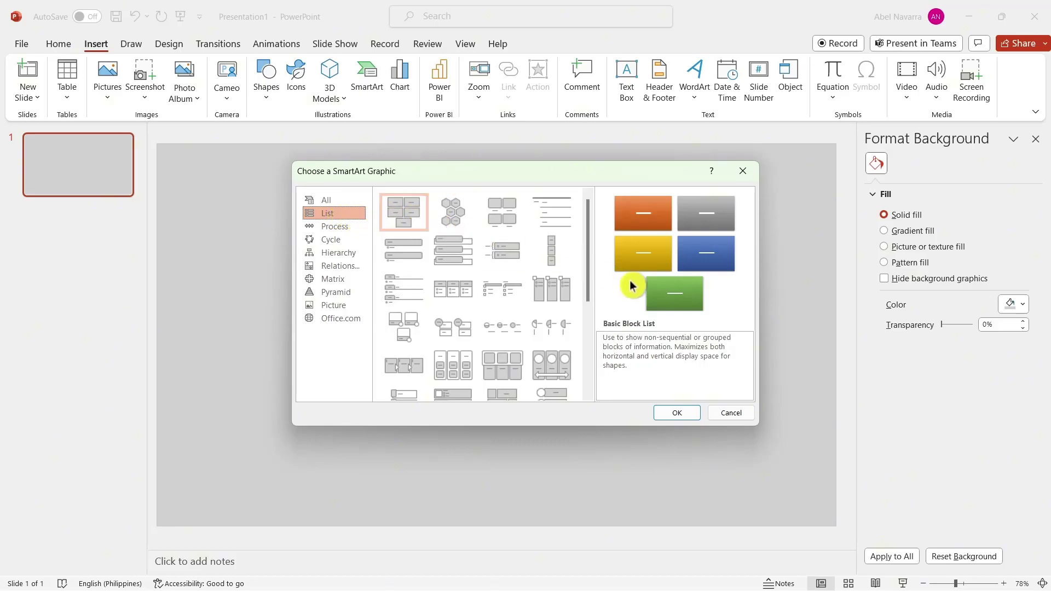
pyautogui.scroll(-5, 566, 342)
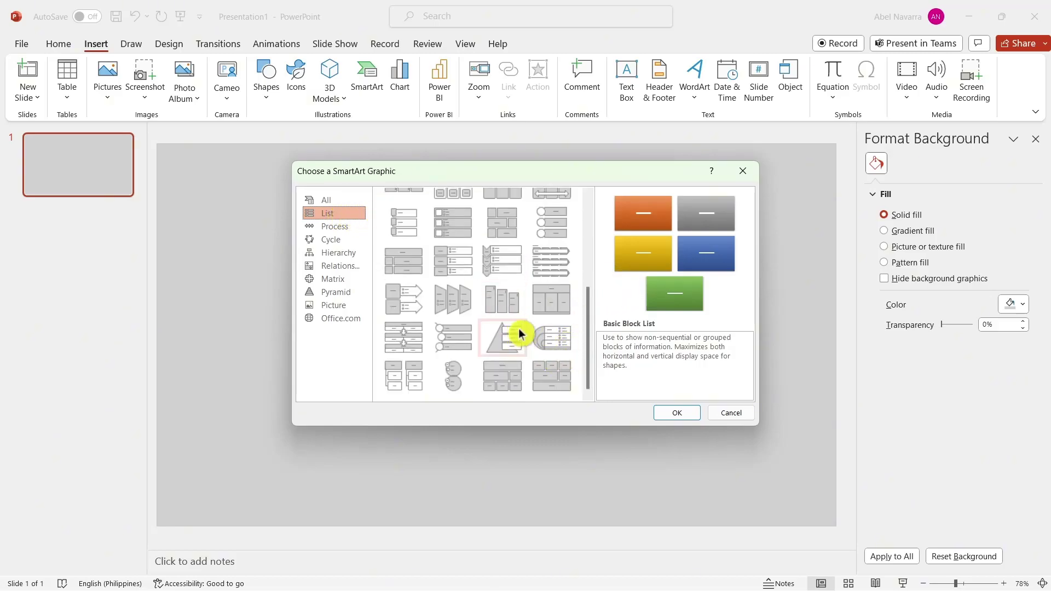
pyautogui.click(507, 236)
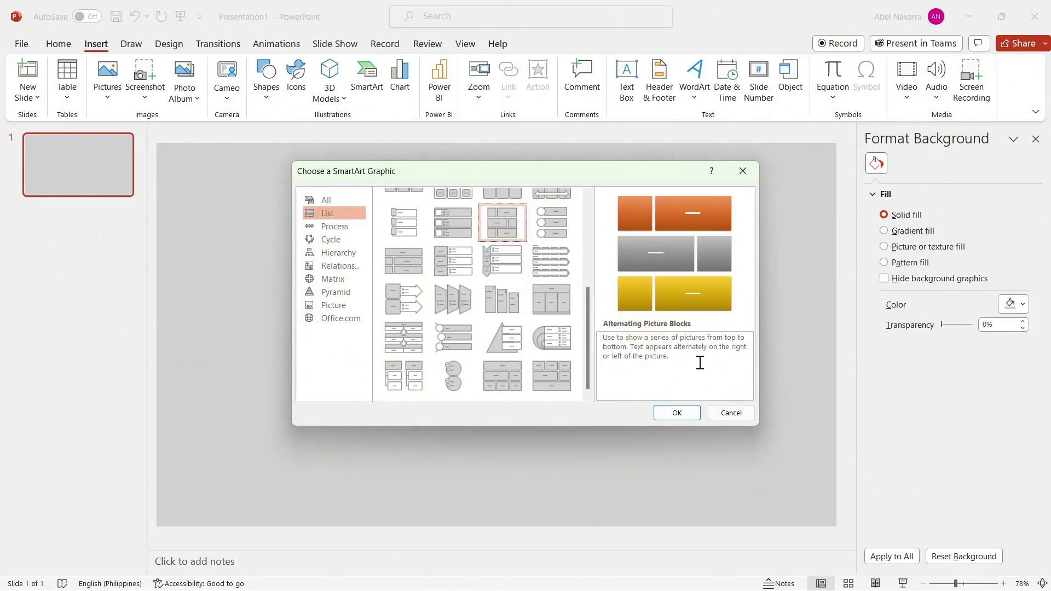
pyautogui.click(680, 416)
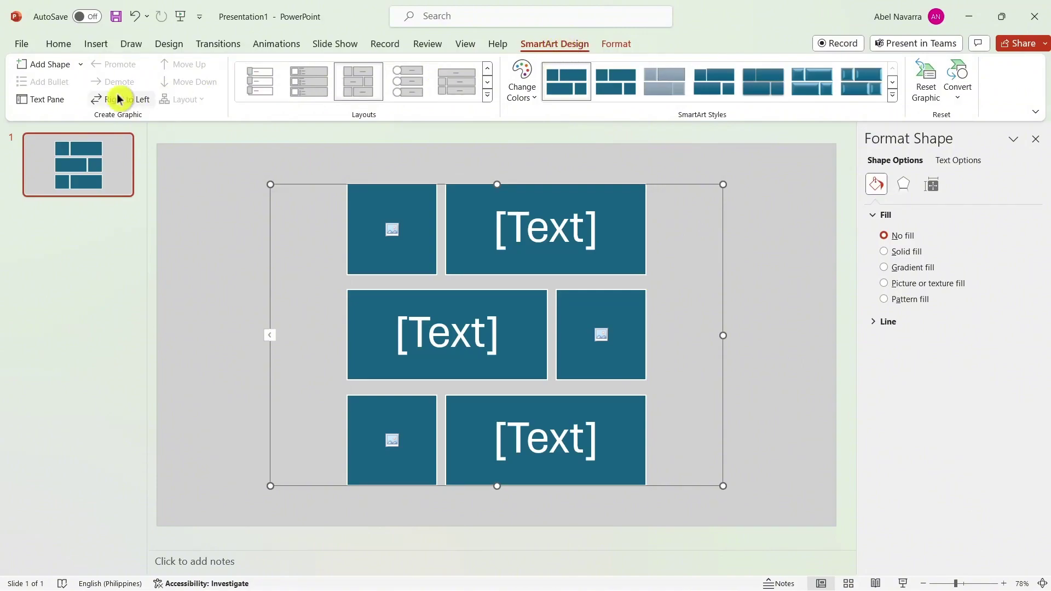
# Step: Add a fourth row to the SmartArt, then ungroup it twice into eight plain rectangles
pyautogui.click(44, 68)
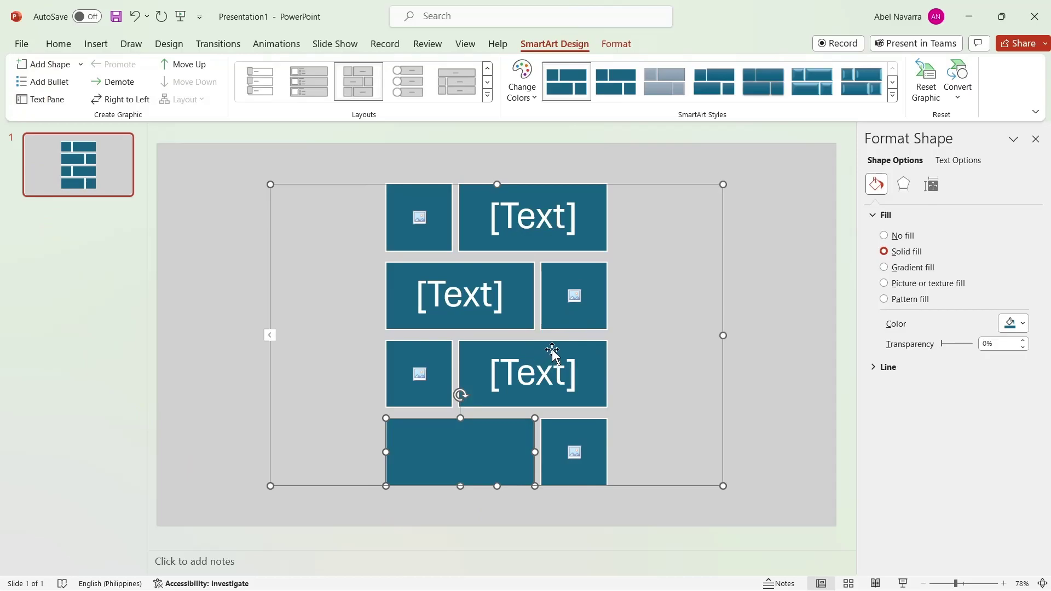
pyautogui.rightClick(336, 270)
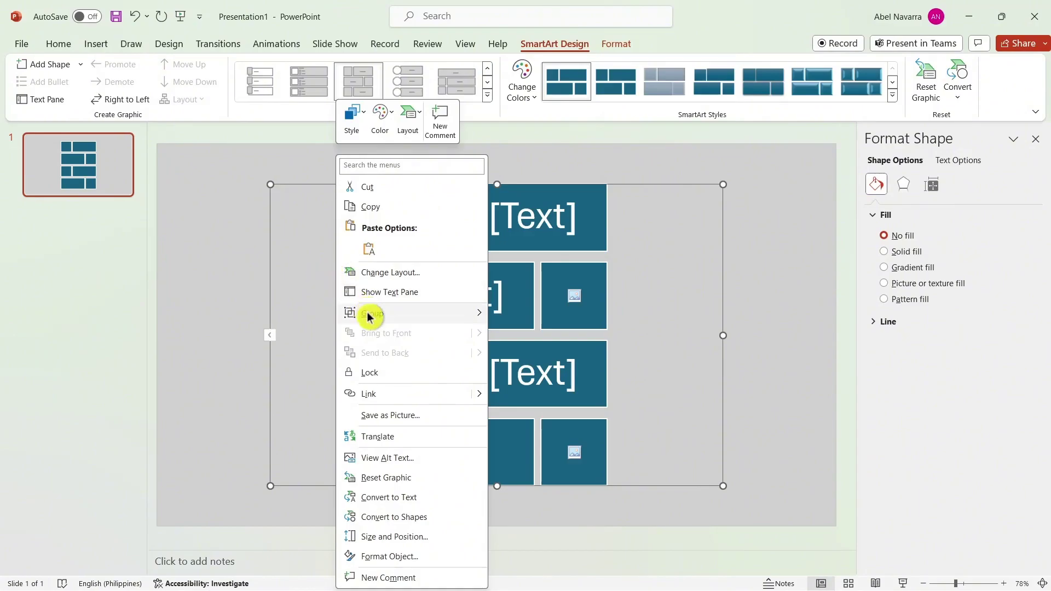
pyautogui.moveTo(368, 312)
pyautogui.click(523, 356)
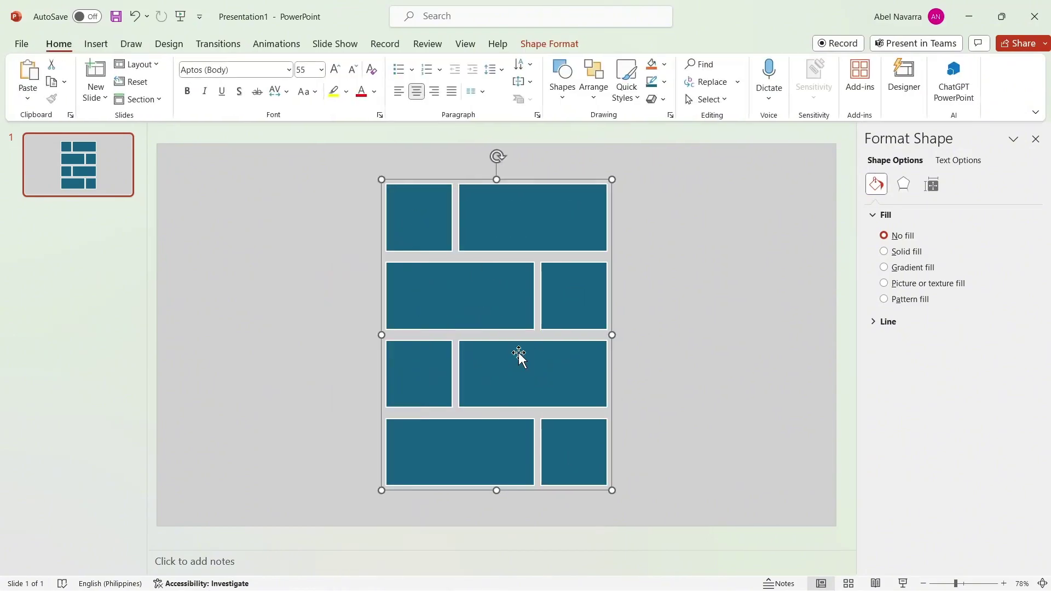
pyautogui.rightClick(412, 231)
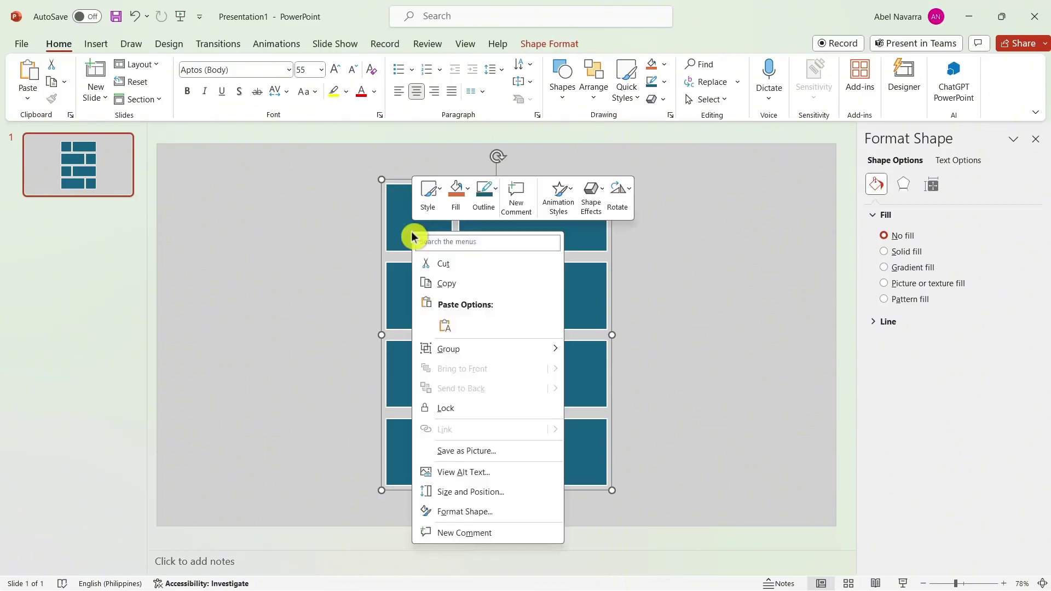
pyautogui.moveTo(476, 350)
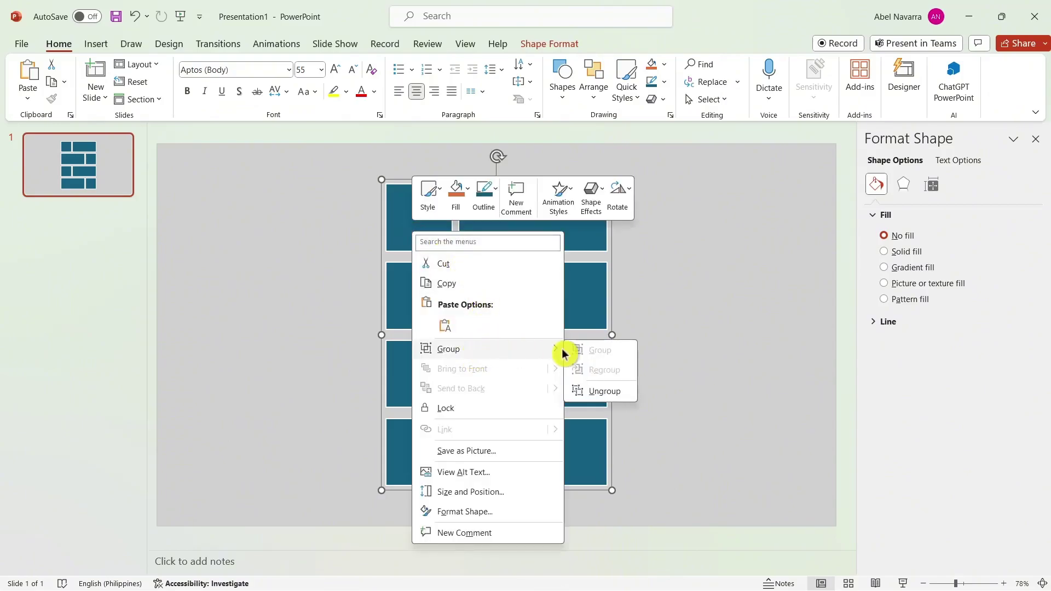
pyautogui.click(602, 390)
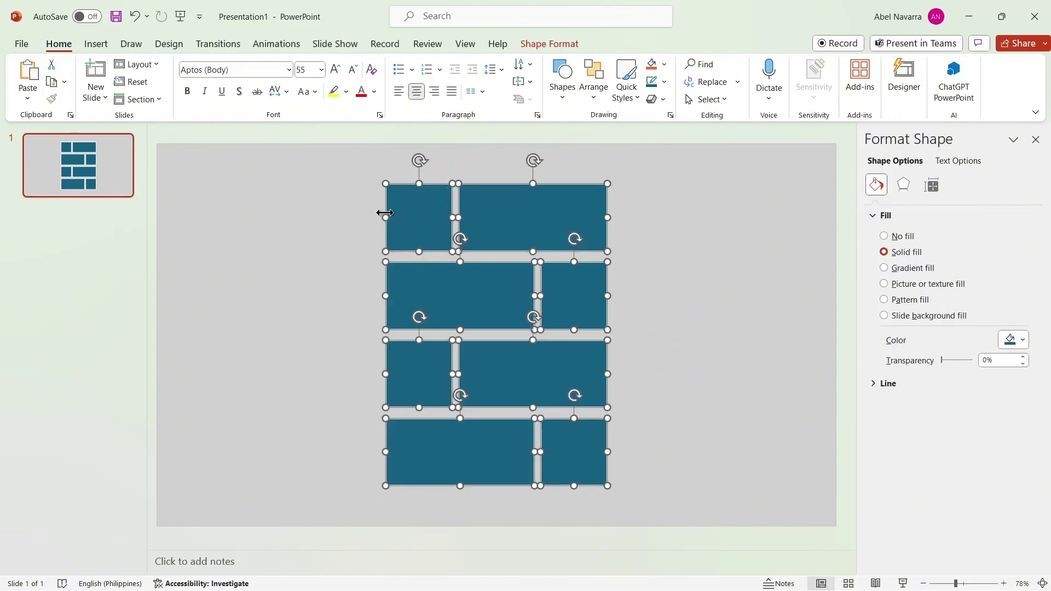
# Step: Undo a bulk stretch, then widen the top-left, second-row and third-row left rectangles leftward
pyautogui.moveTo(388, 219); pyautogui.dragTo(320, 208)
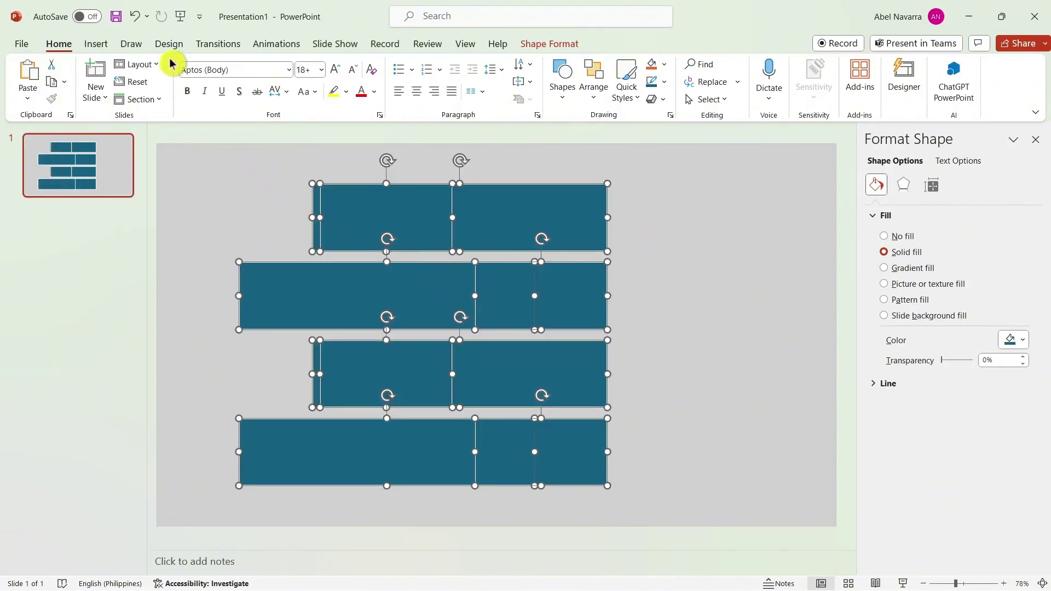
pyautogui.click(135, 16)
pyautogui.click(681, 277)
pyautogui.click(430, 203)
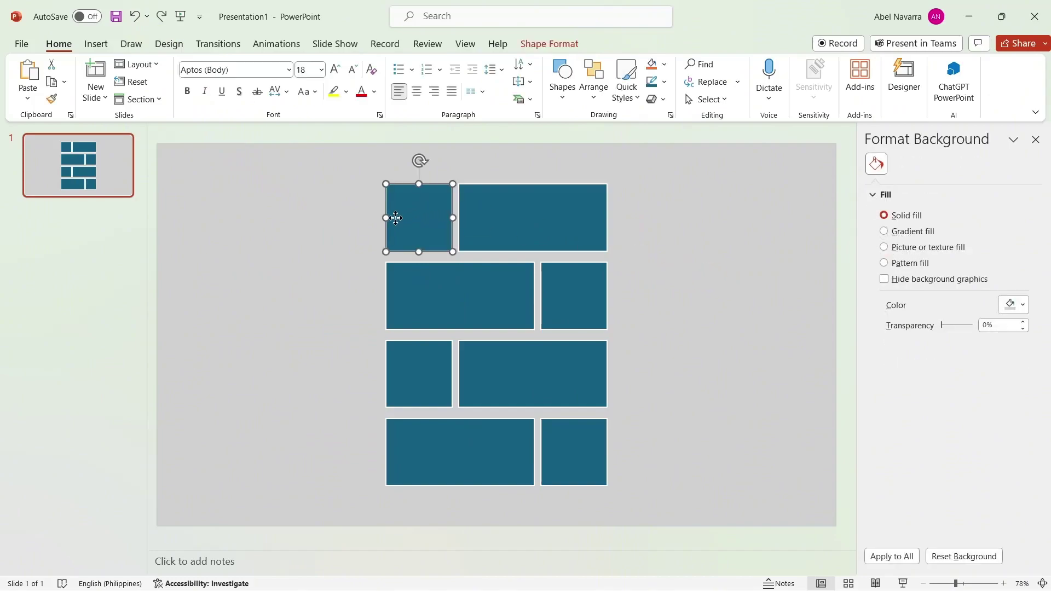
pyautogui.moveTo(387, 217); pyautogui.dragTo(334, 217)
pyautogui.click(419, 271)
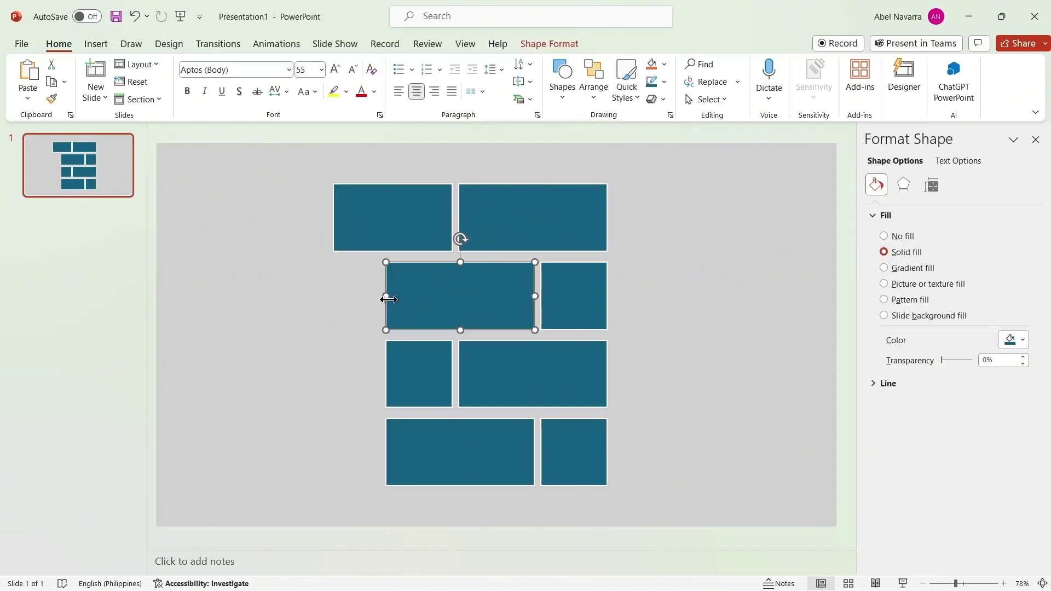
pyautogui.moveTo(383, 295); pyautogui.dragTo(266, 296)
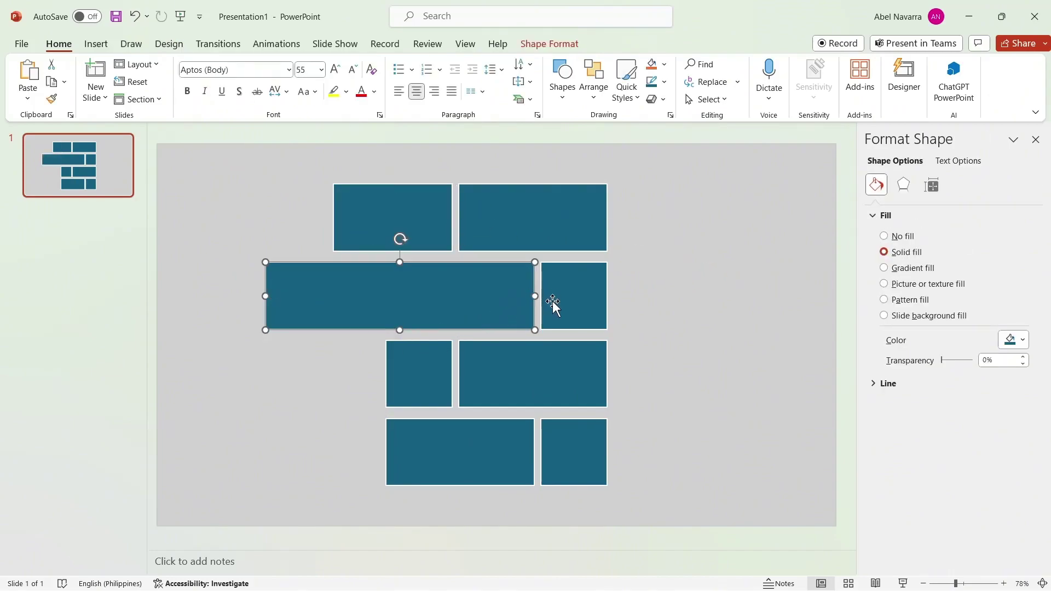
pyautogui.click(415, 381)
pyautogui.moveTo(384, 375); pyautogui.dragTo(333, 374)
# Step: Widen the third-row right, top-right and both bottom-row rectangles, then select all eight
pyautogui.click(530, 374)
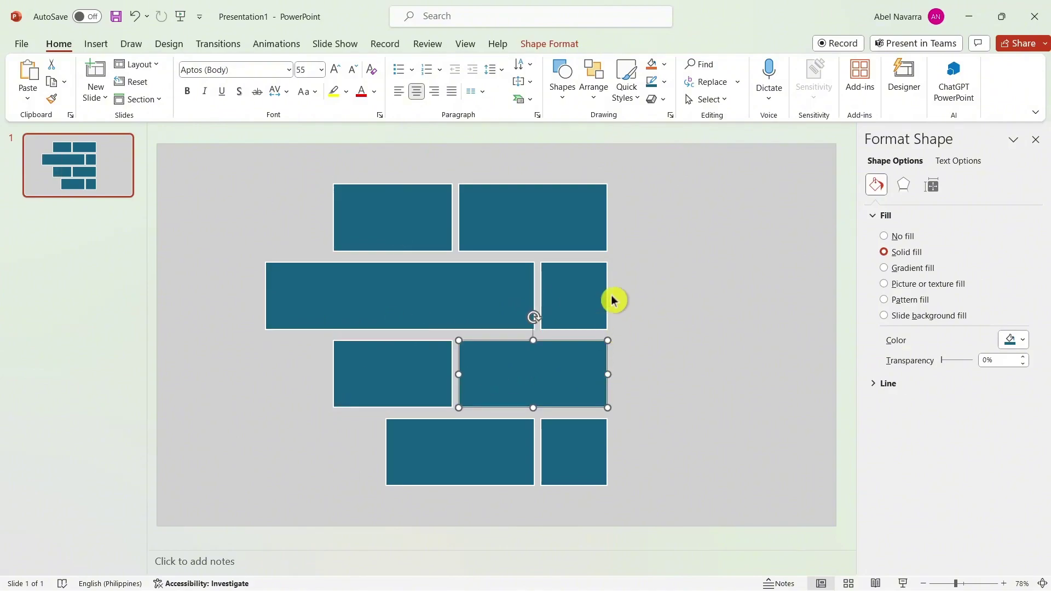
pyautogui.moveTo(609, 374); pyautogui.dragTo(655, 374)
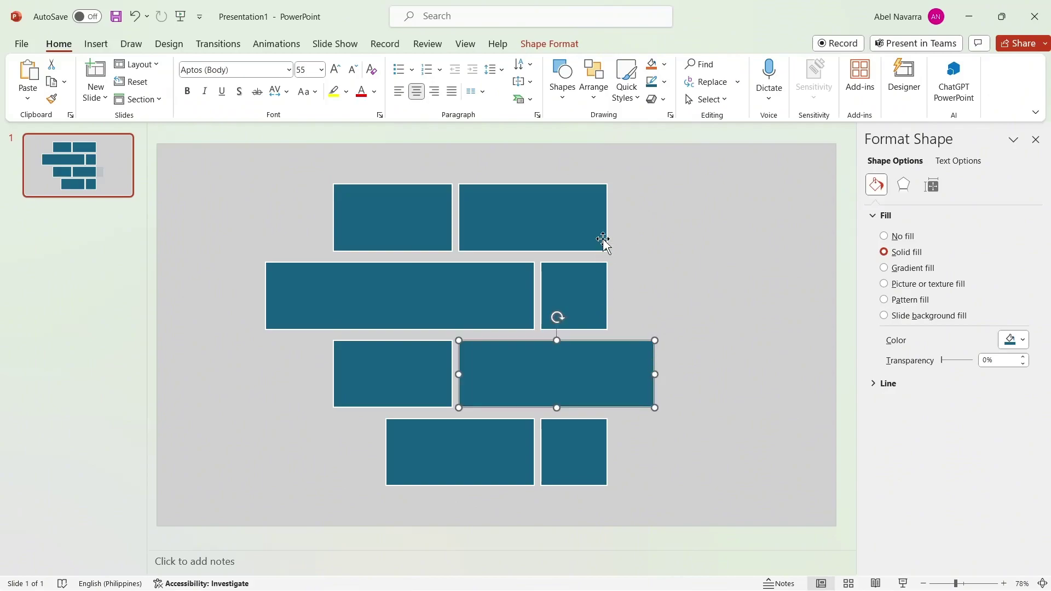
pyautogui.click(601, 226)
pyautogui.moveTo(615, 219); pyautogui.dragTo(628, 220)
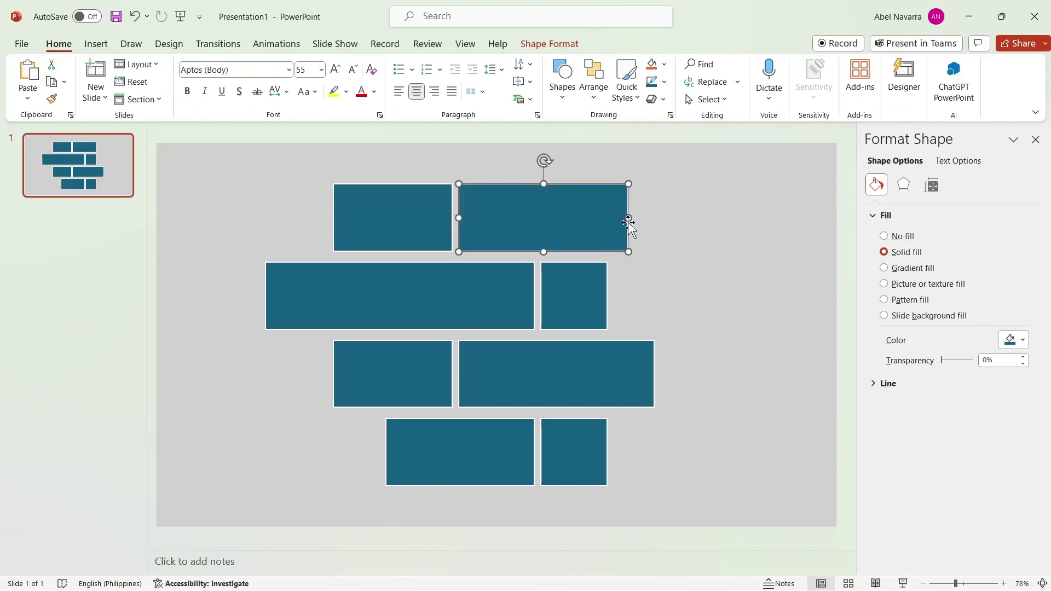
pyautogui.click(407, 462)
pyautogui.moveTo(384, 455); pyautogui.dragTo(312, 455)
pyautogui.click(600, 449)
pyautogui.moveTo(611, 448); pyautogui.dragTo(635, 447)
pyautogui.click(737, 326)
pyautogui.click(545, 326)
pyautogui.click(300, 174)
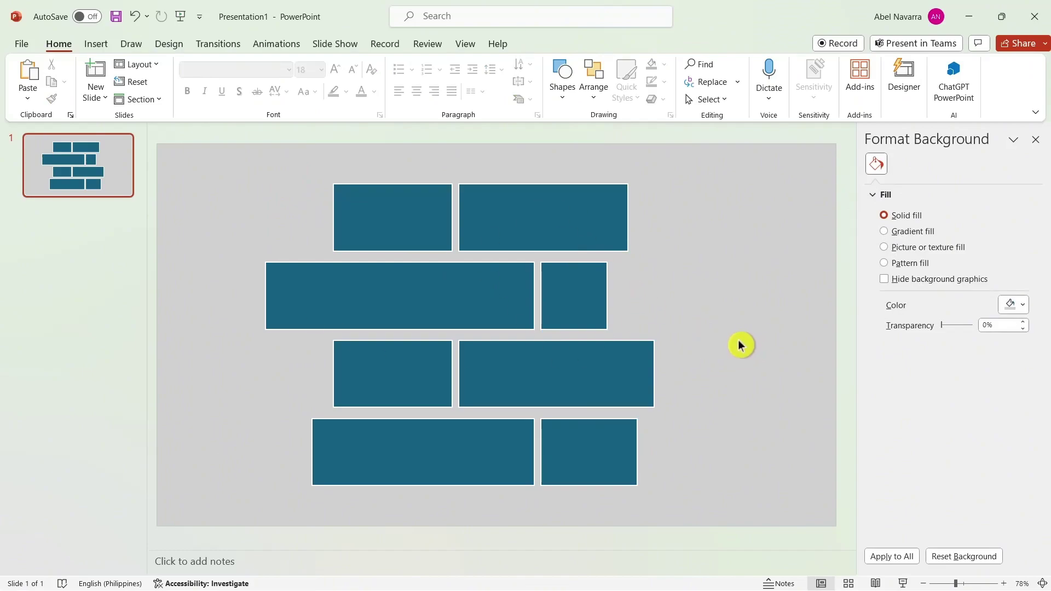
pyautogui.moveTo(225, 150); pyautogui.dragTo(720, 522)
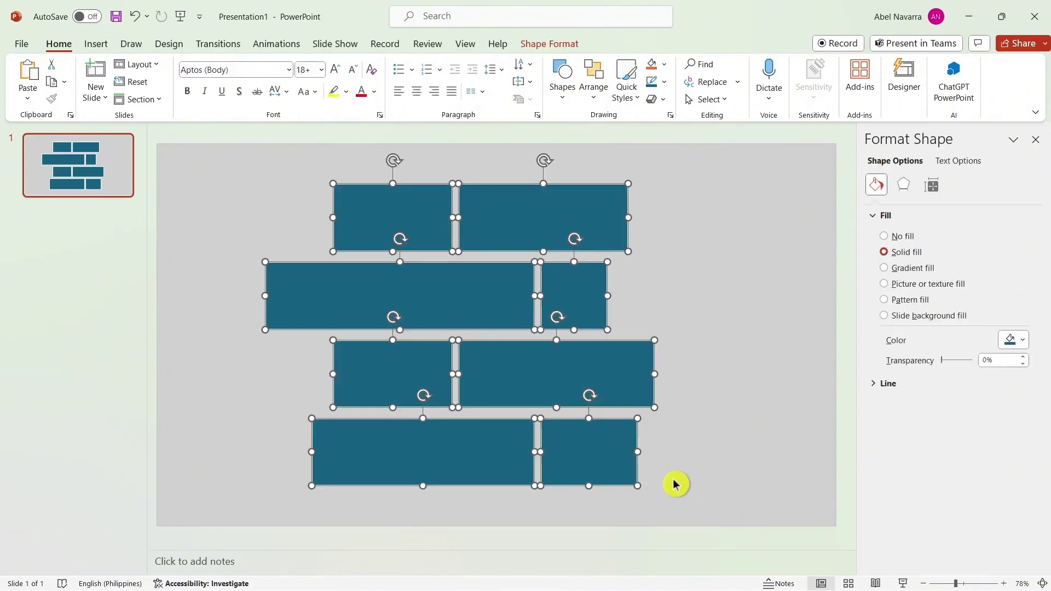
# Step: Group the eight rectangles, resize the group, and move it onto the slide's right half
pyautogui.rightClick(328, 295)
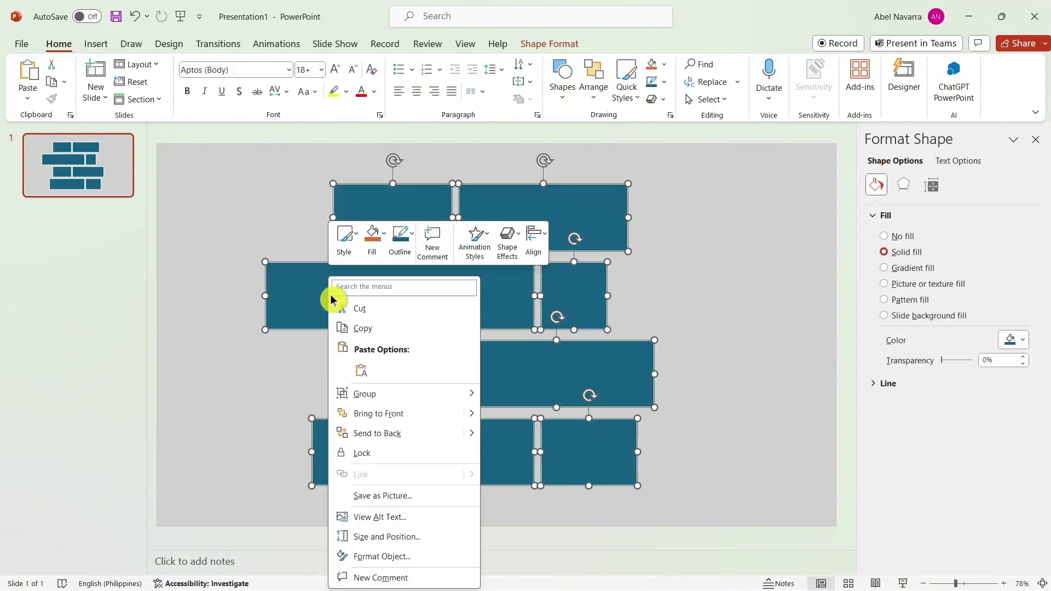
pyautogui.moveTo(369, 396)
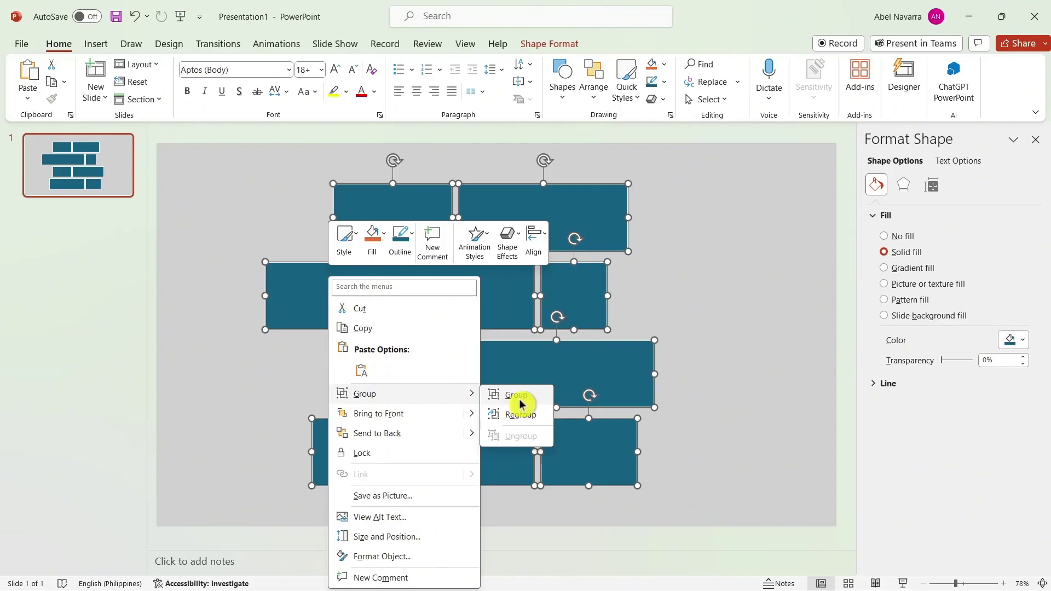
pyautogui.click(519, 398)
pyautogui.moveTo(257, 177); pyautogui.dragTo(378, 257)
pyautogui.moveTo(493, 345); pyautogui.dragTo(641, 300)
pyautogui.click(403, 370)
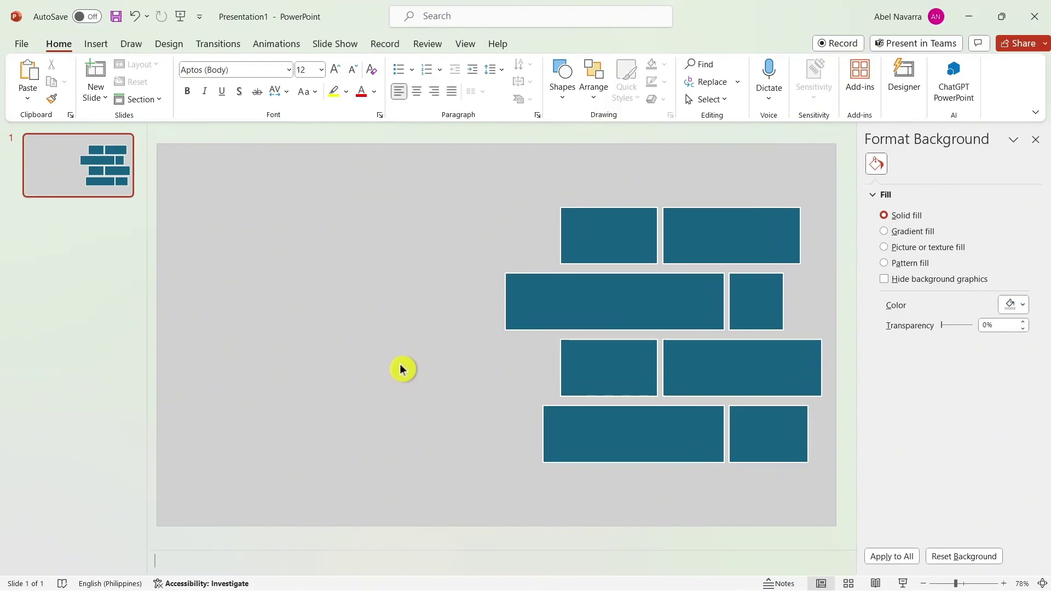
# Step: Turn on the slide guides and drag the horizontal guide up to the top edge
pyautogui.click(463, 48)
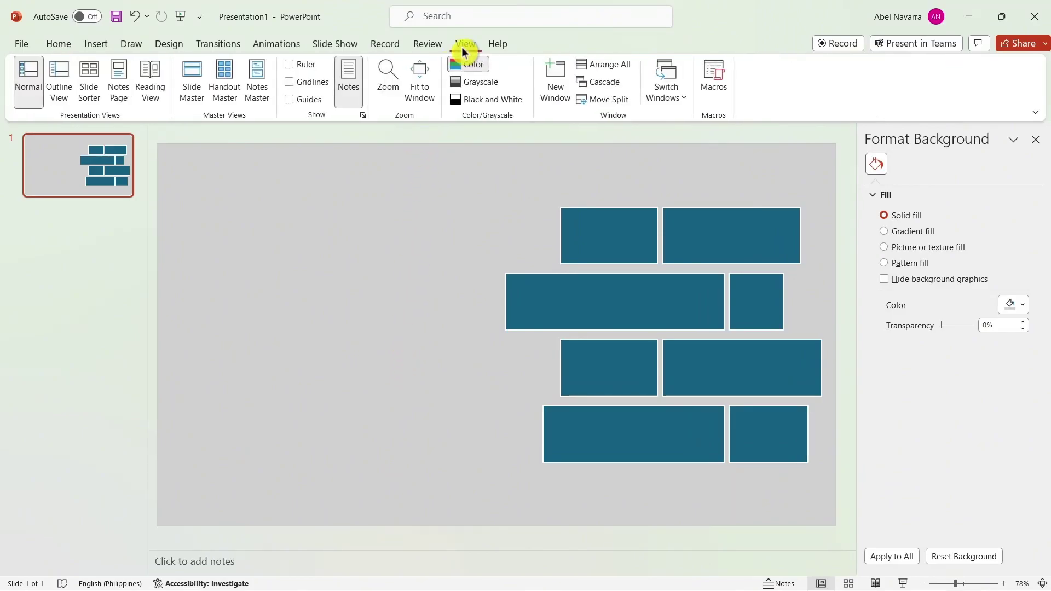
pyautogui.click(289, 100)
pyautogui.moveTo(350, 336); pyautogui.dragTo(350, 144)
# Step: Paste the car photo, shrink it to 13.07 cm square and place it on the left half
pyautogui.hotkey('ctrl', 'v')
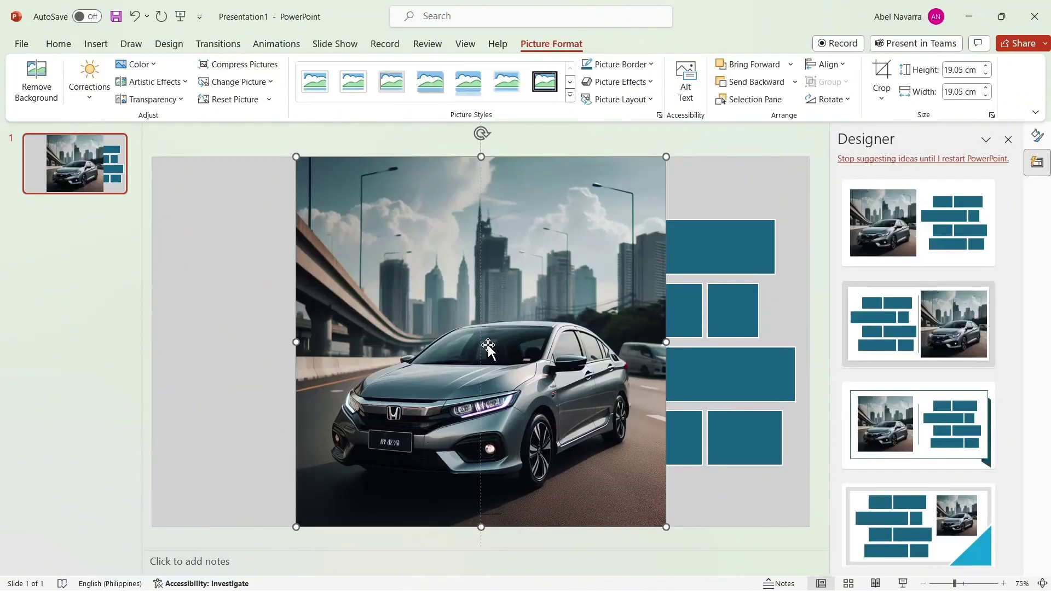
pyautogui.moveTo(667, 154); pyautogui.dragTo(523, 267)
pyautogui.moveTo(415, 380); pyautogui.dragTo(310, 318)
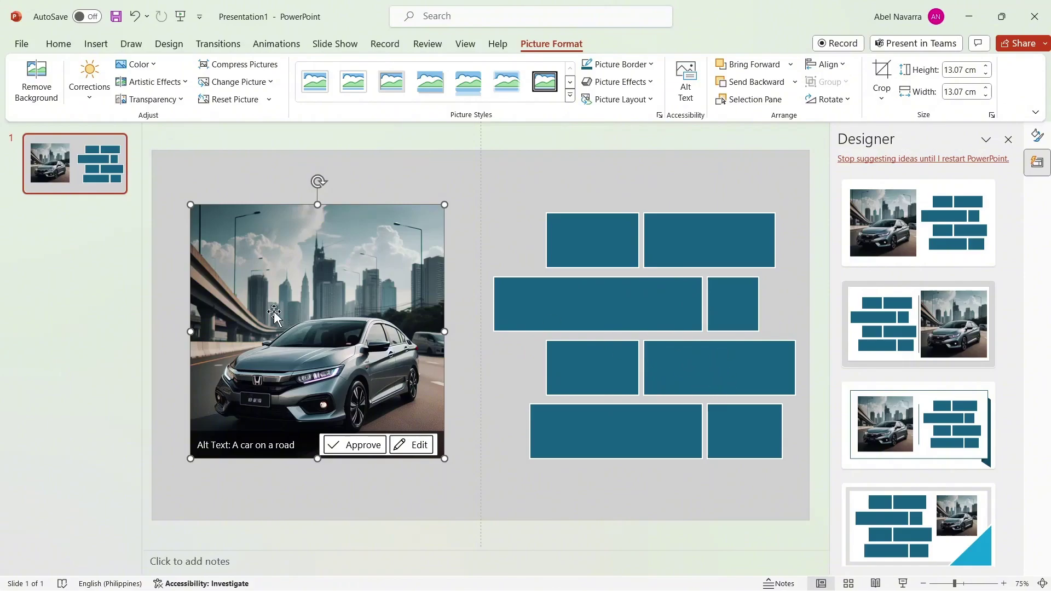
# Step: Cut the car photo and use it from the clipboard as the rectangle group's picture fill
pyautogui.rightClick(295, 292)
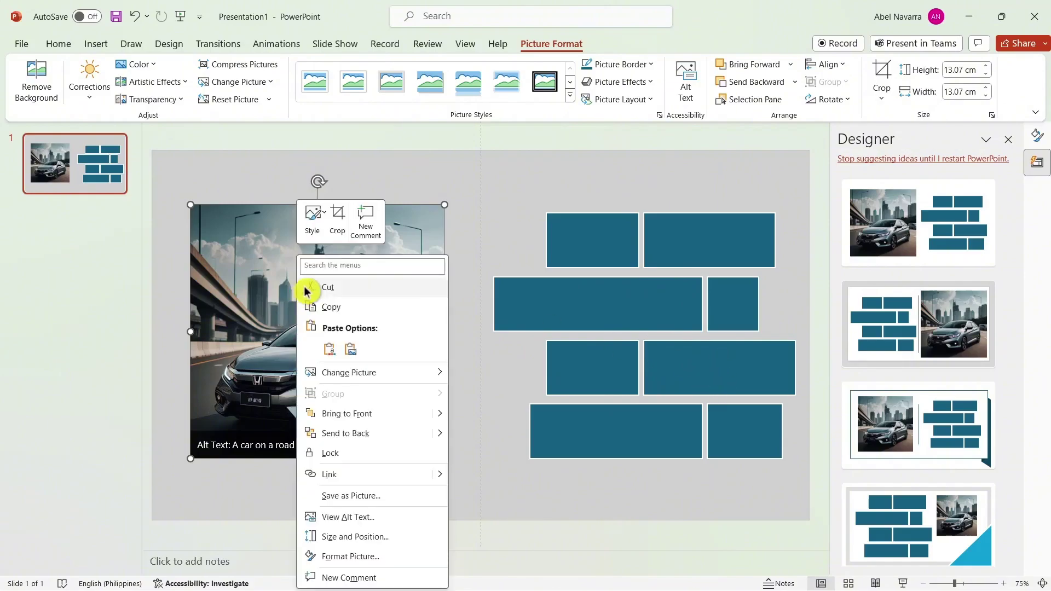
pyautogui.click(325, 290)
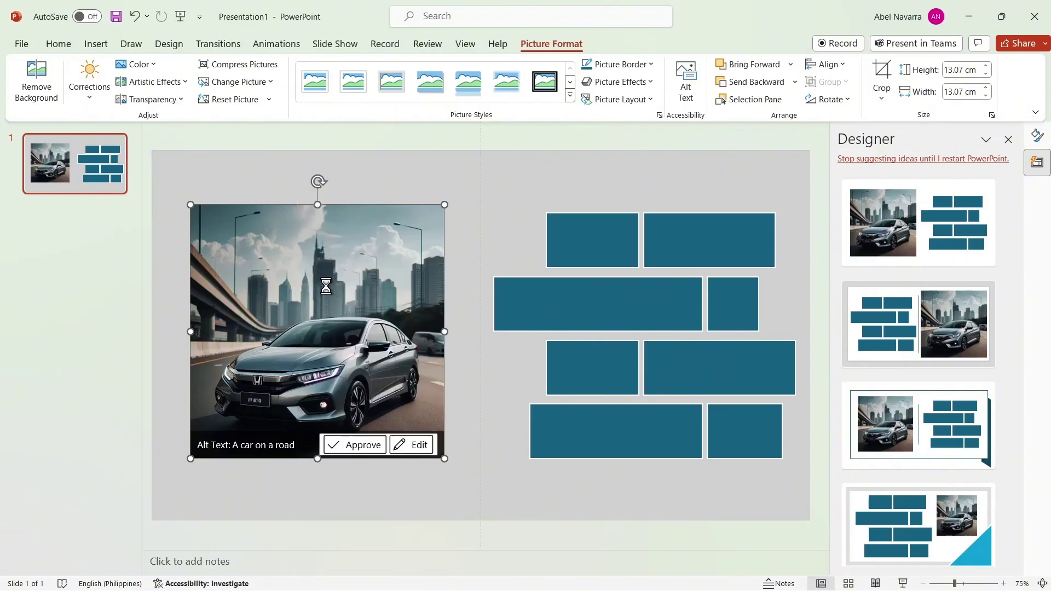
pyautogui.click(564, 239)
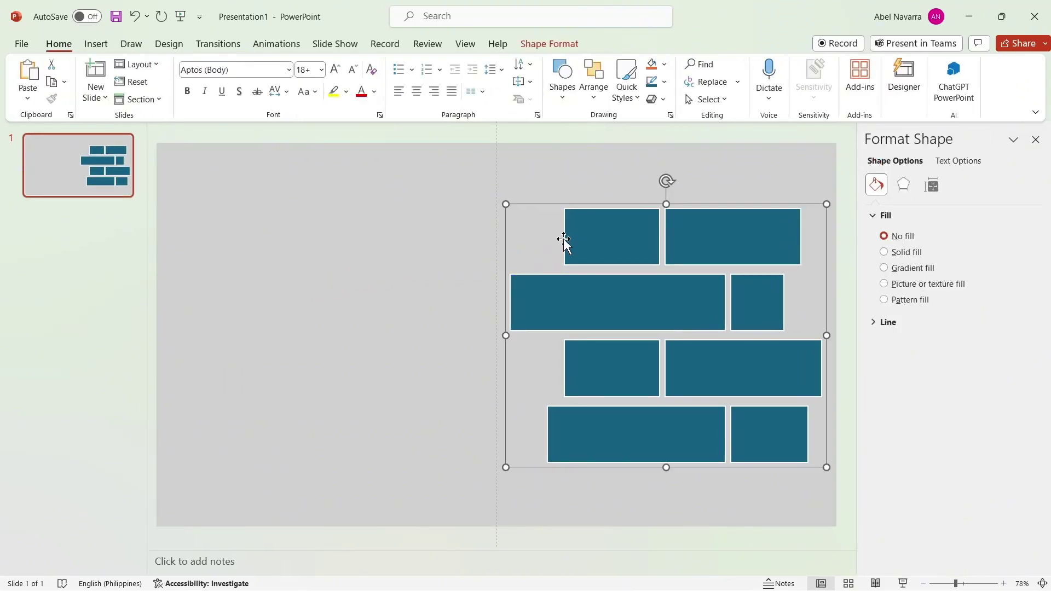
pyautogui.rightClick(544, 238)
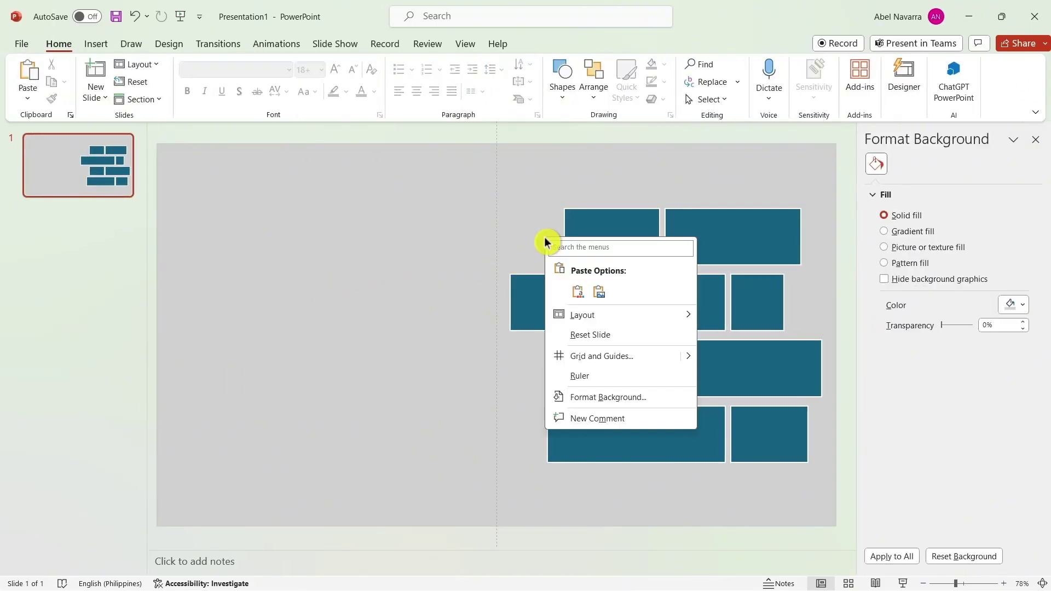
pyautogui.press('Escape')
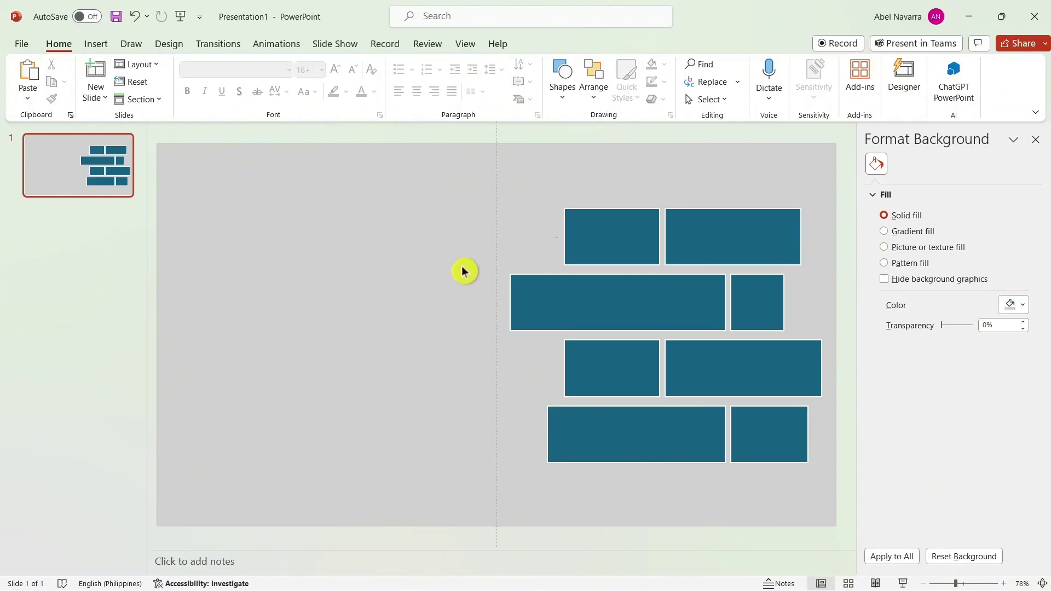
pyautogui.click(566, 228)
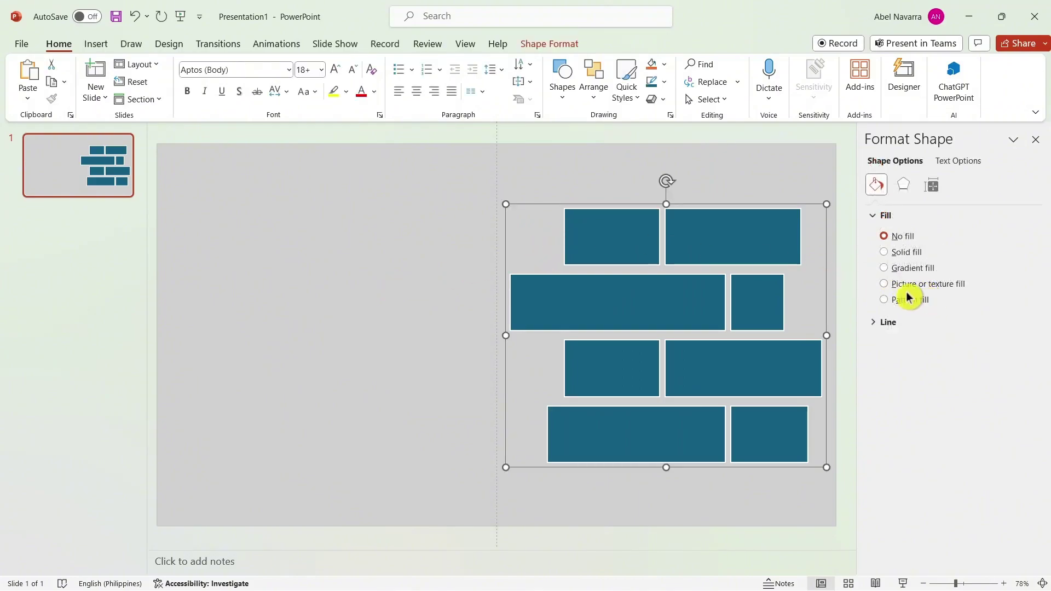
pyautogui.click(886, 285)
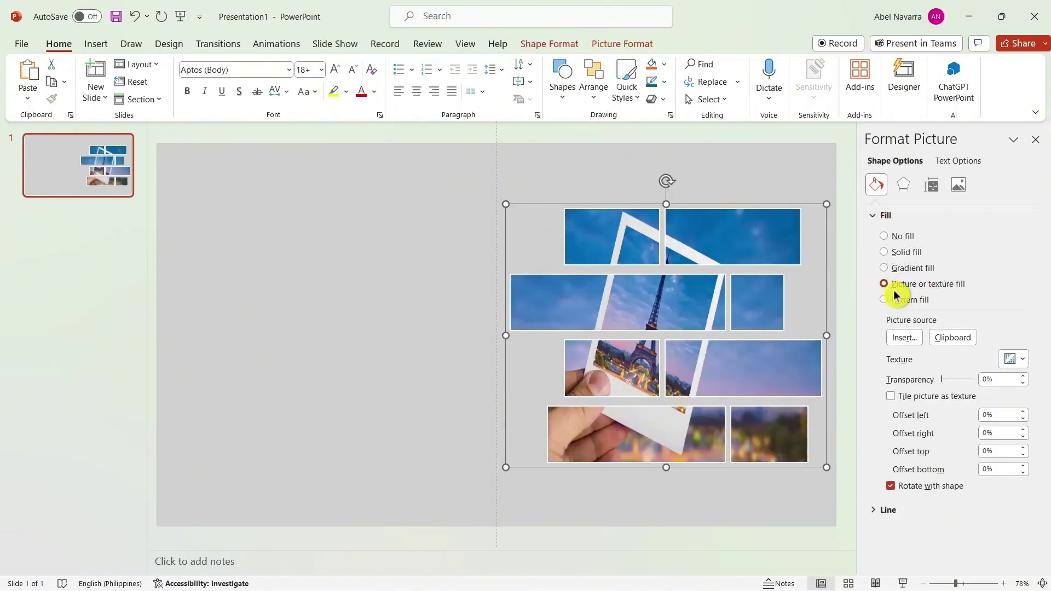
pyautogui.click(952, 339)
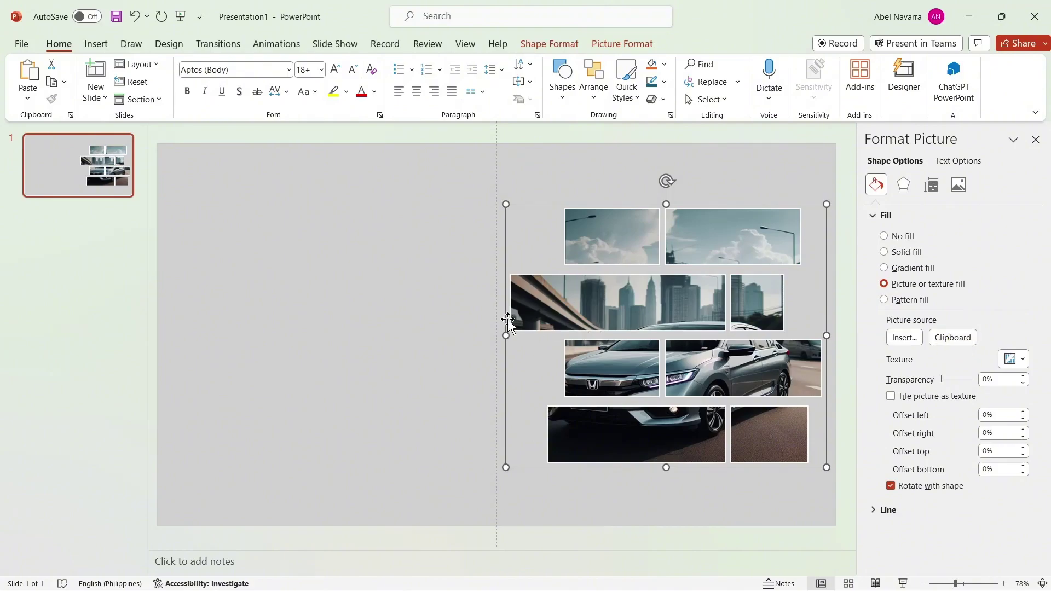
pyautogui.click(415, 324)
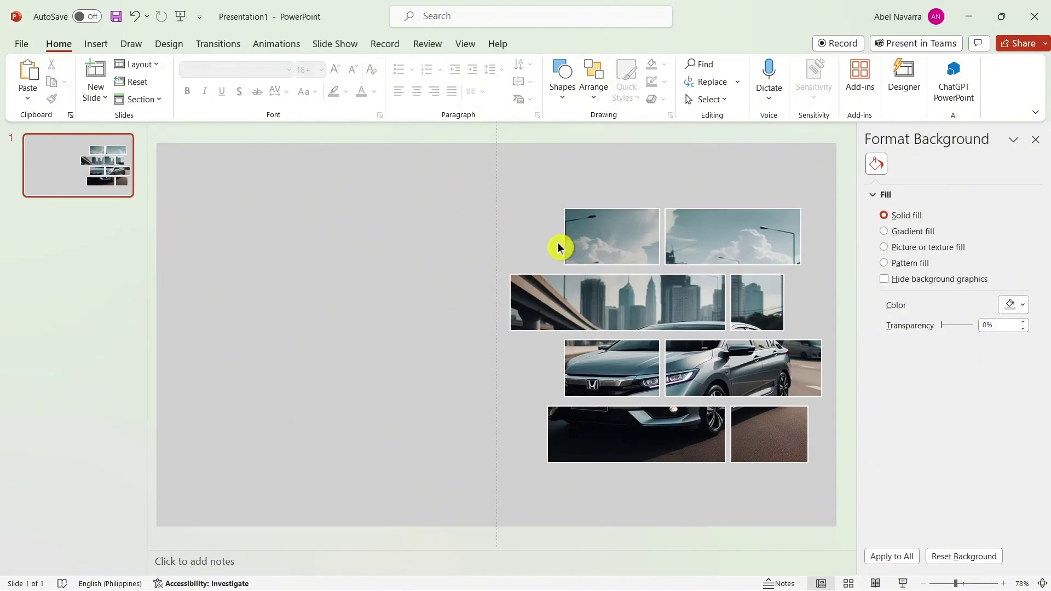
pyautogui.click(638, 255)
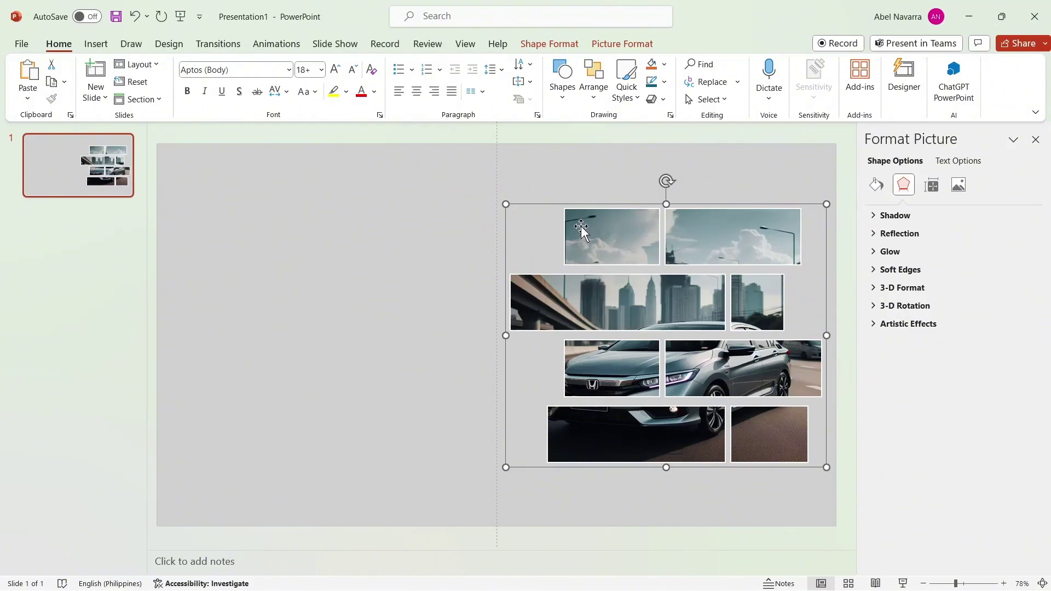
# Step: Apply a centred Outer shadow preset to the photo rectangle group
pyautogui.click(624, 44)
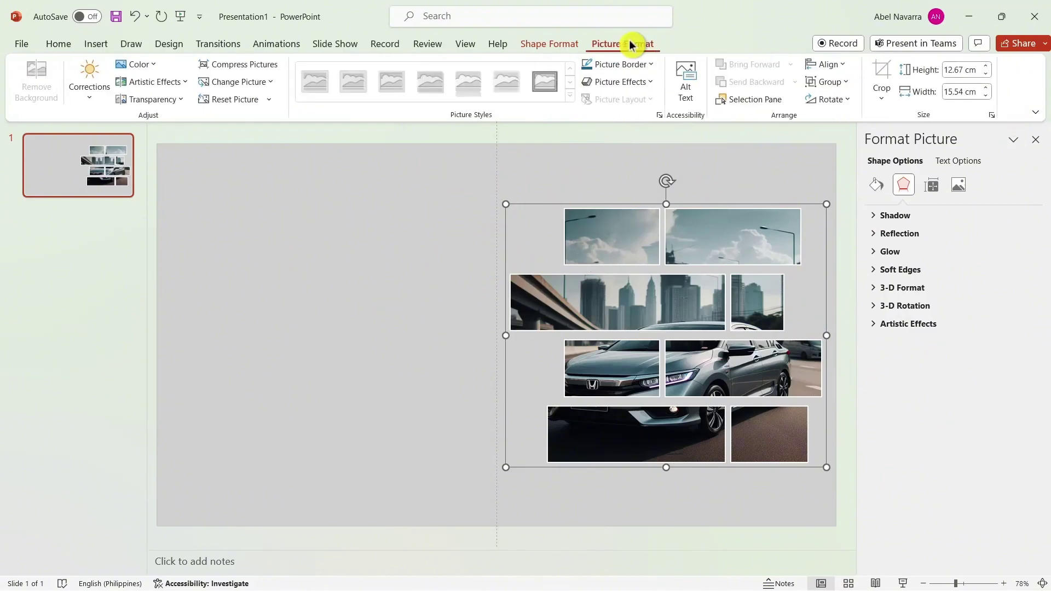
pyautogui.click(881, 93)
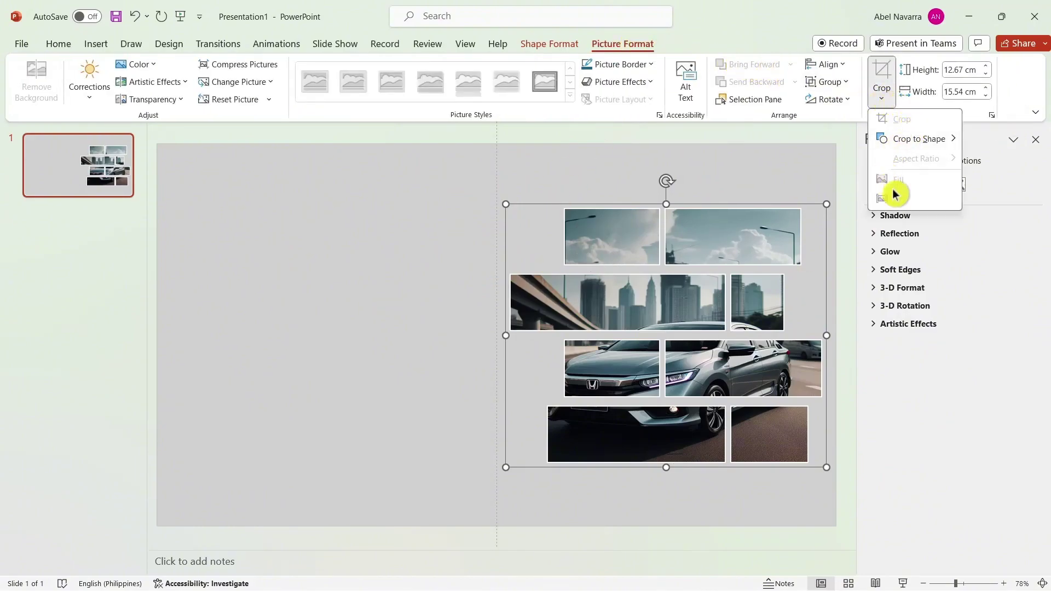
pyautogui.click(486, 290)
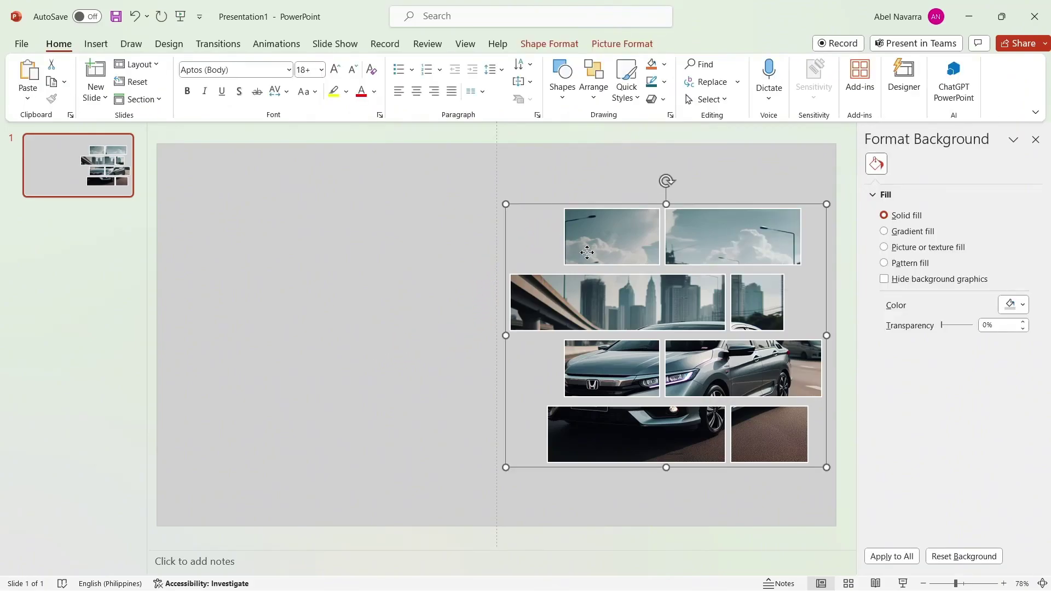
pyautogui.click(568, 253)
pyautogui.click(877, 219)
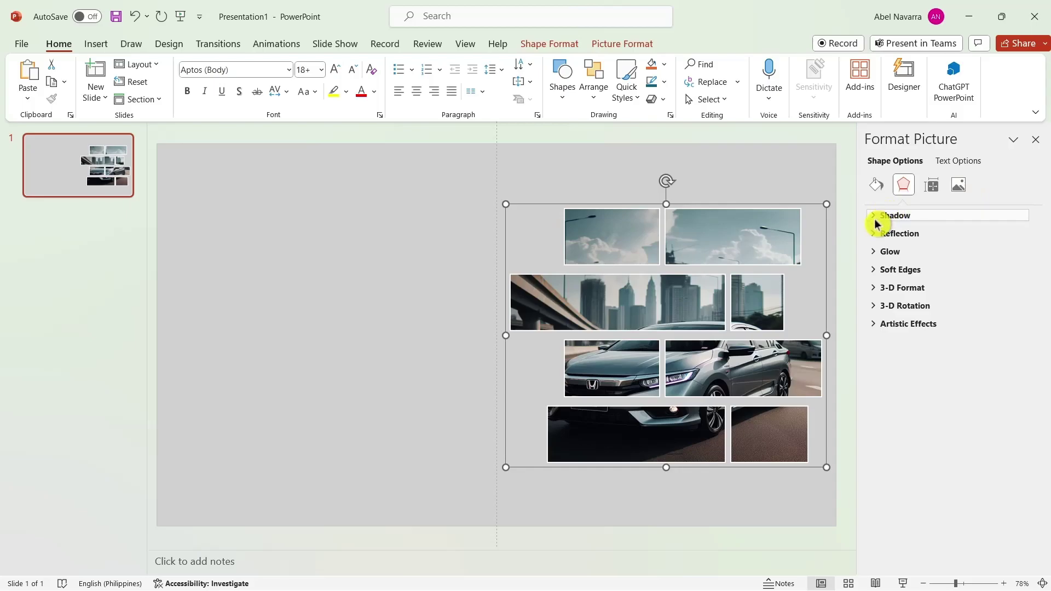
pyautogui.click(1016, 237)
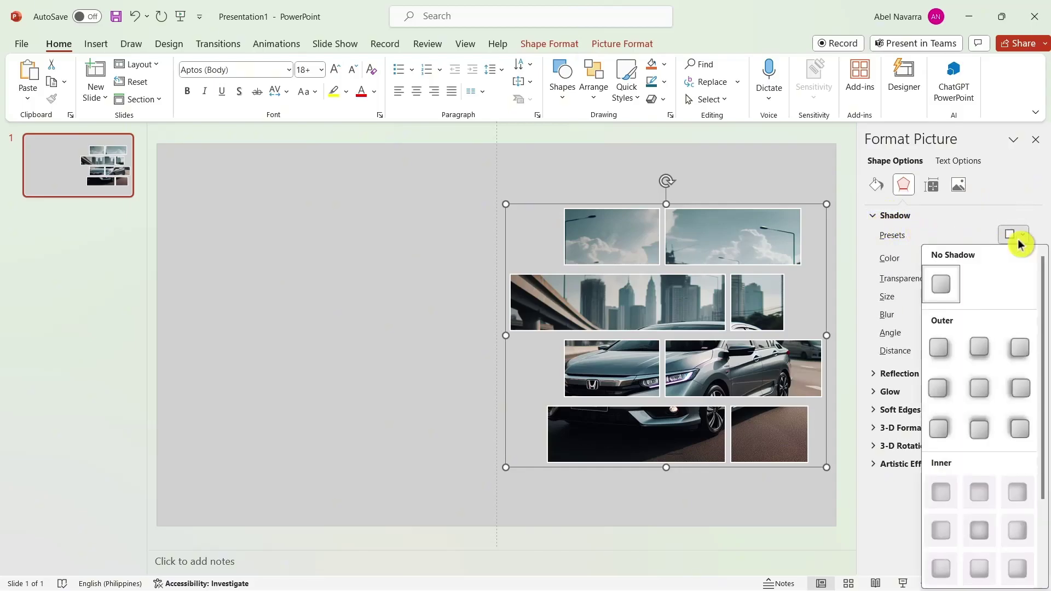
pyautogui.click(980, 390)
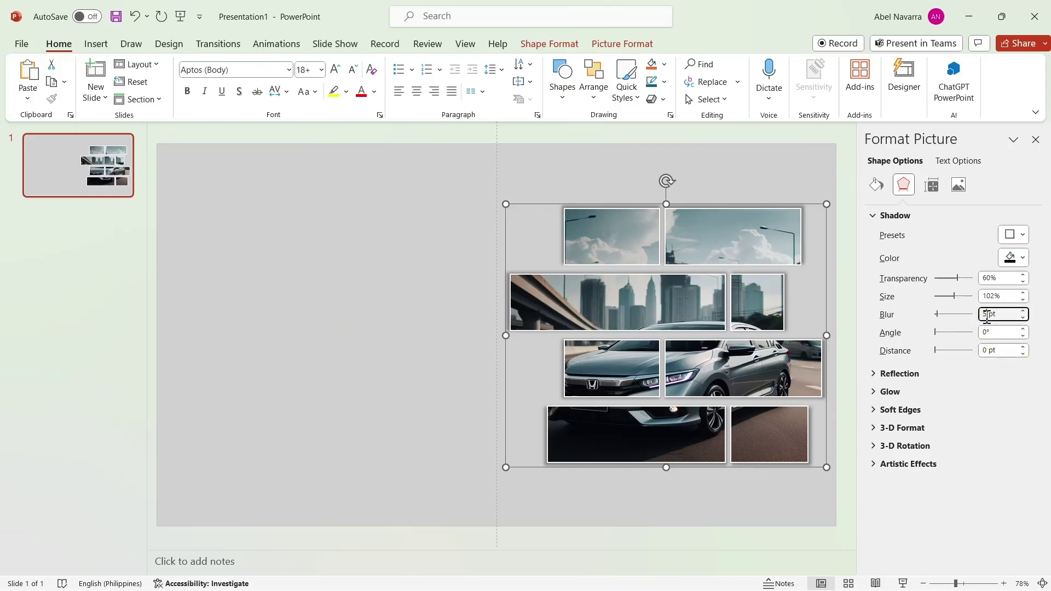
# Step: Set the shadow blur to 25 pt and distance to 12 pt, then check the result
pyautogui.press('BackSpace')
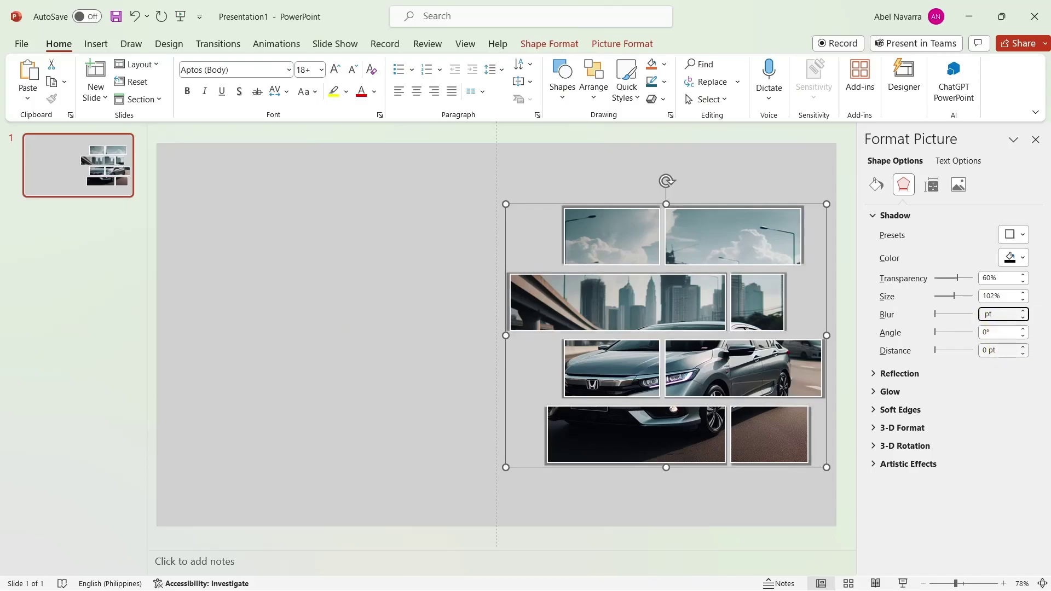
pyautogui.write('25')
pyautogui.click(997, 350)
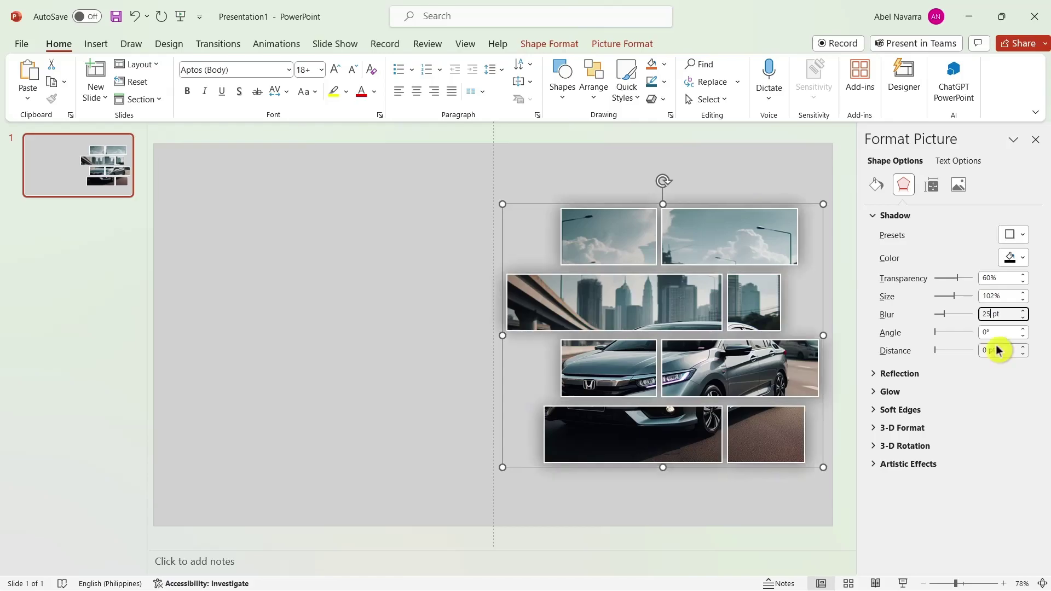
pyautogui.click(996, 350)
pyautogui.click(995, 352)
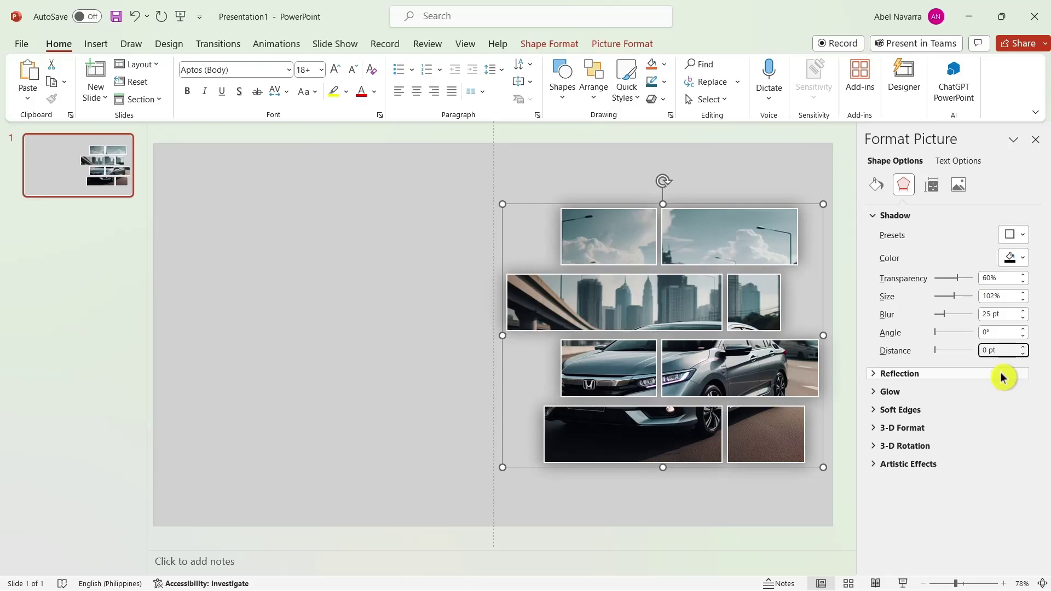
pyautogui.write('12')
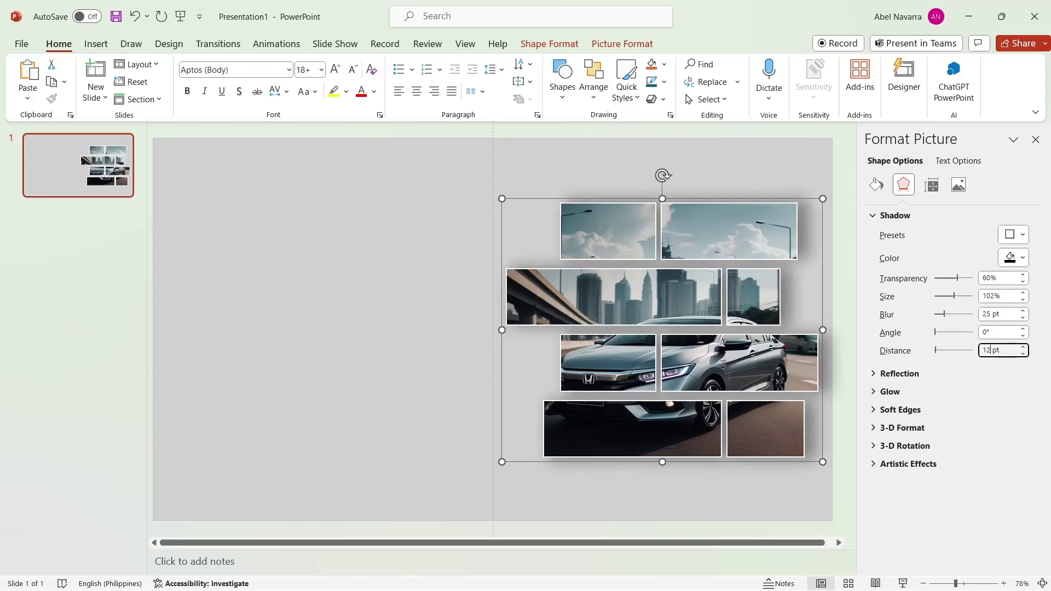
pyautogui.click(363, 383)
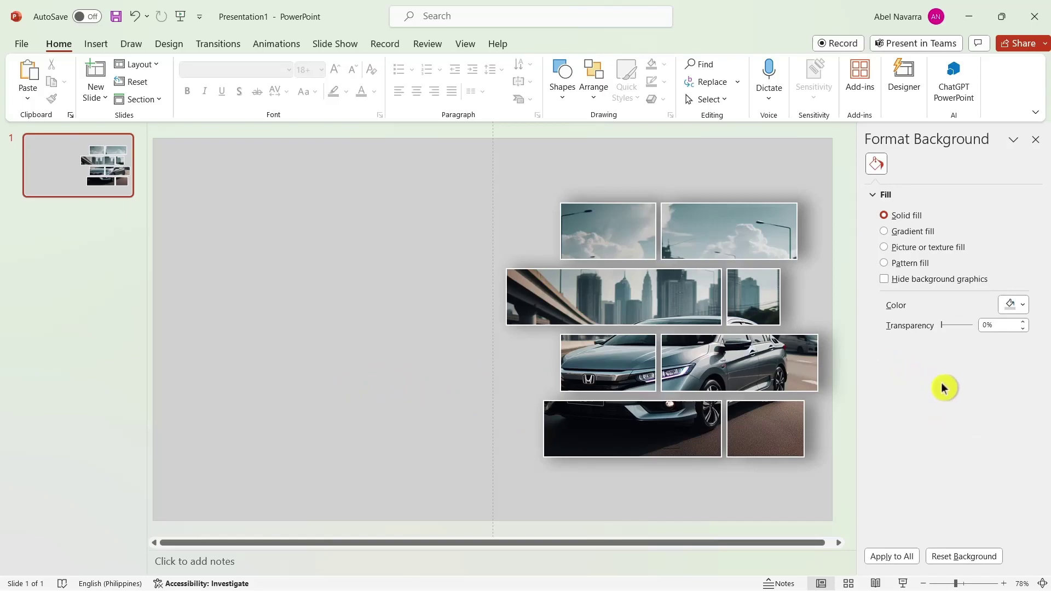
pyautogui.click(577, 240)
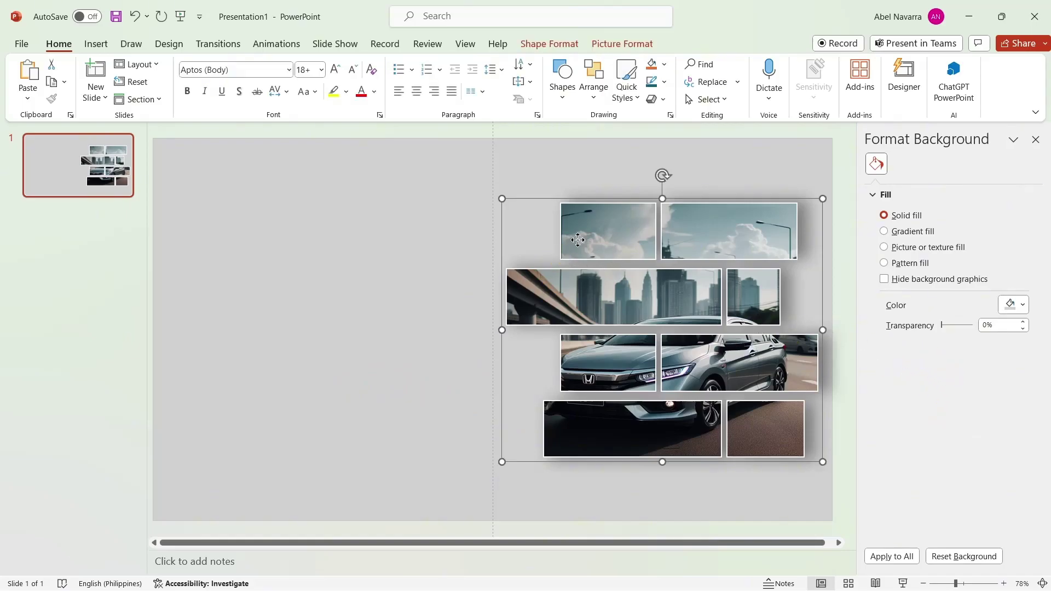
# Step: Set the photo rectangle group's Shape Outline to No Outline
pyautogui.click(604, 45)
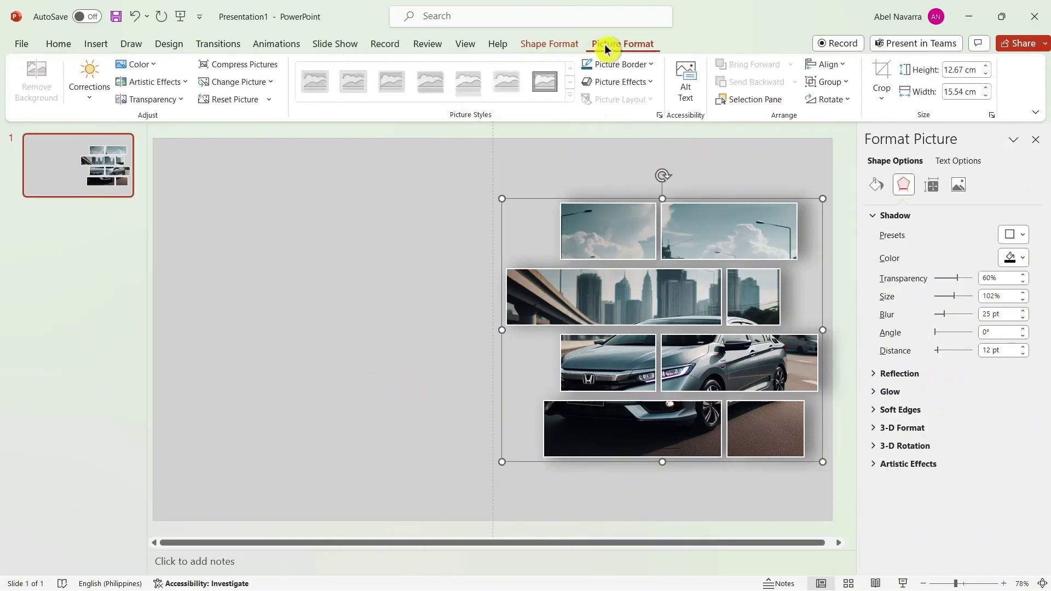
pyautogui.click(562, 45)
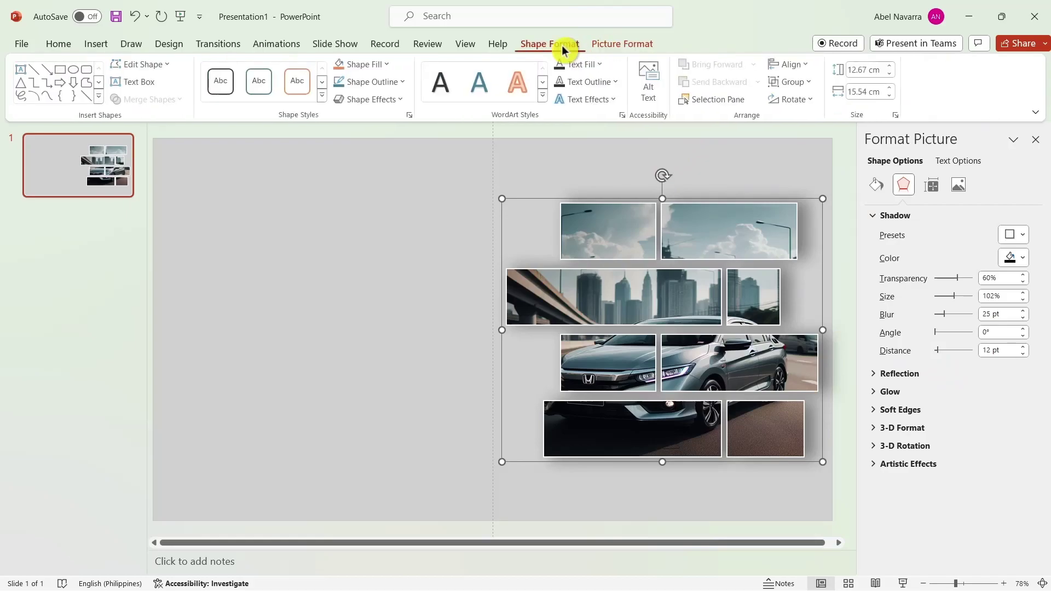
pyautogui.click(363, 86)
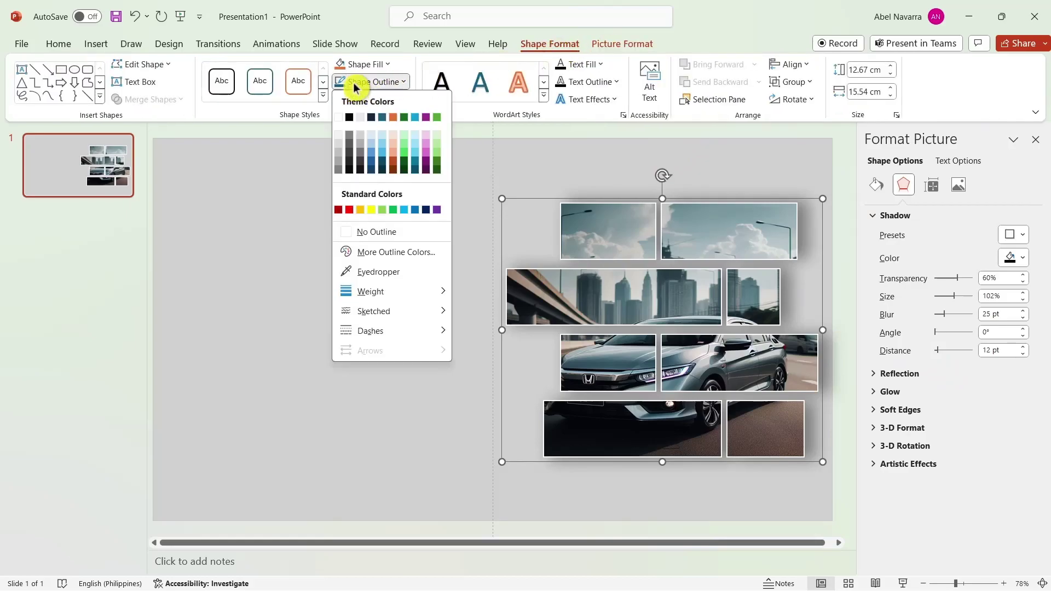
pyautogui.click(370, 236)
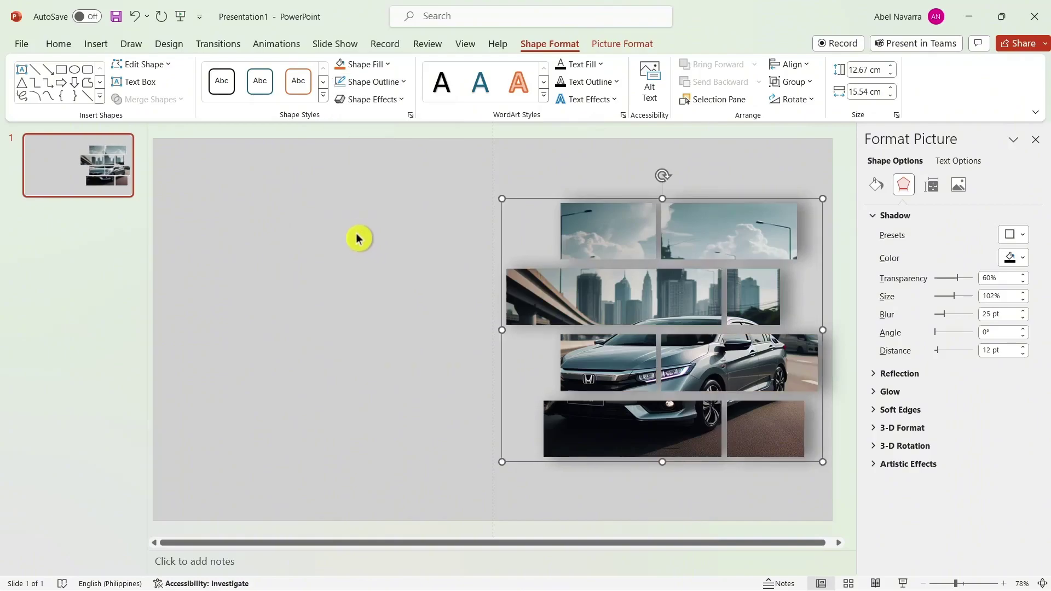
pyautogui.click(360, 246)
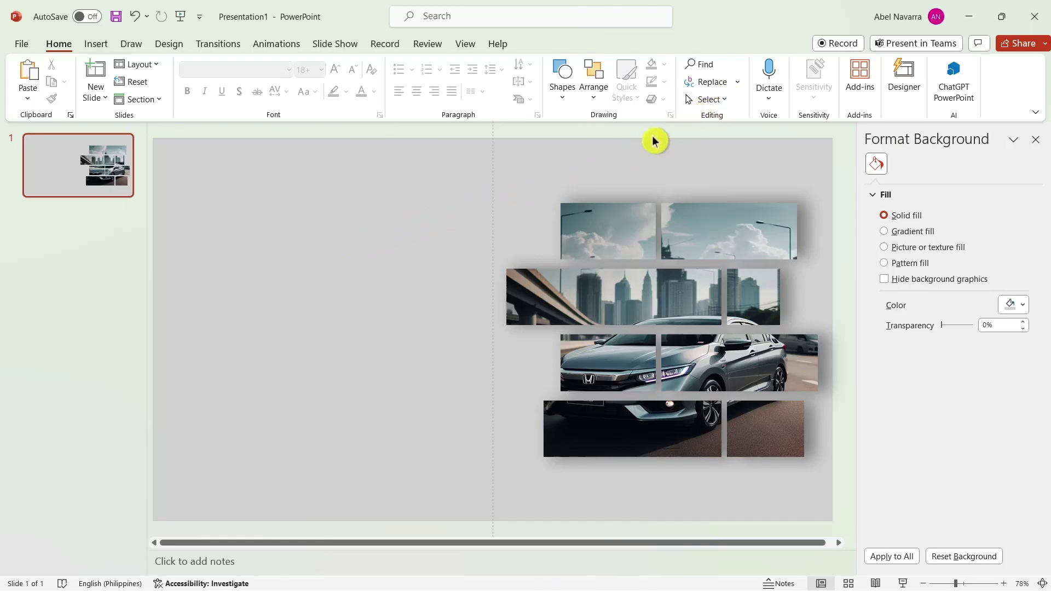
# Step: Draw a text box at the upper left reading 'THE HONDA CITY' and center the text
pyautogui.click(92, 45)
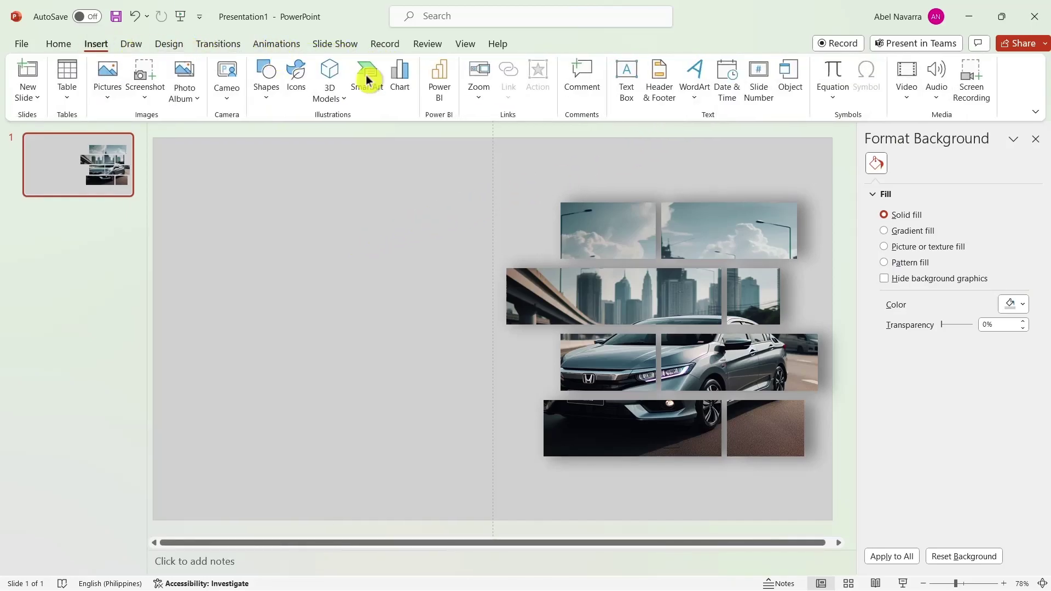
pyautogui.click(628, 94)
pyautogui.moveTo(188, 191); pyautogui.dragTo(447, 259)
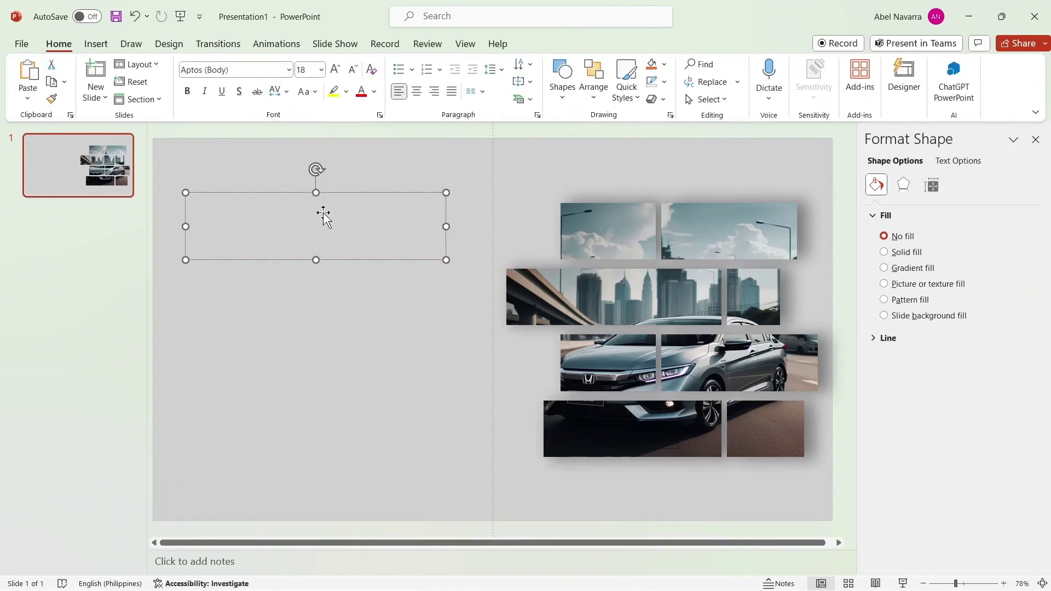
pyautogui.write('THE HONDA CITY')
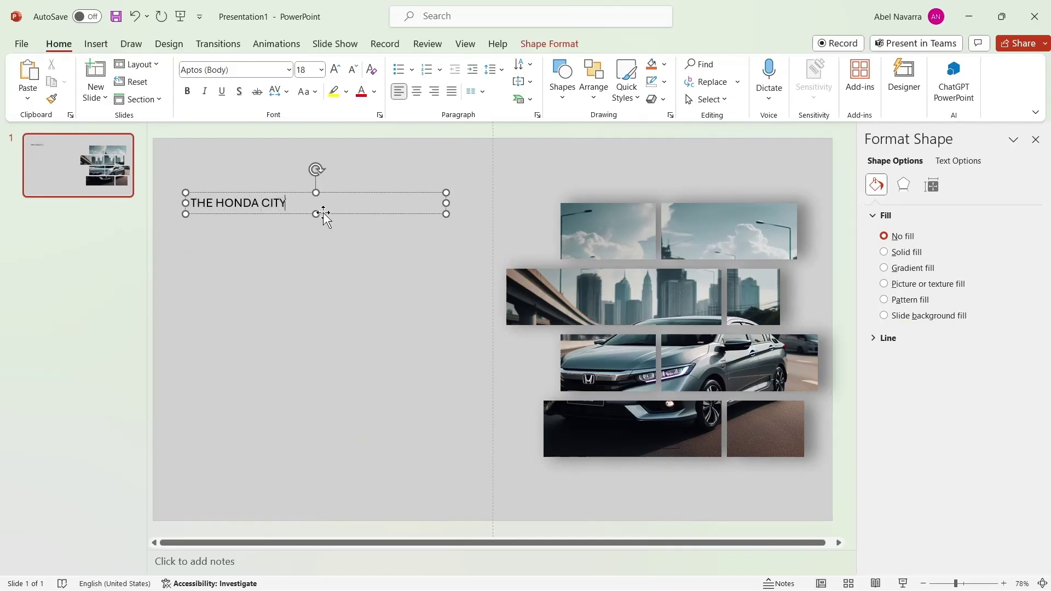
pyautogui.click(287, 229)
pyautogui.tripleClick(246, 202)
pyautogui.click(247, 202)
pyautogui.tripleClick(247, 202)
pyautogui.click(328, 177)
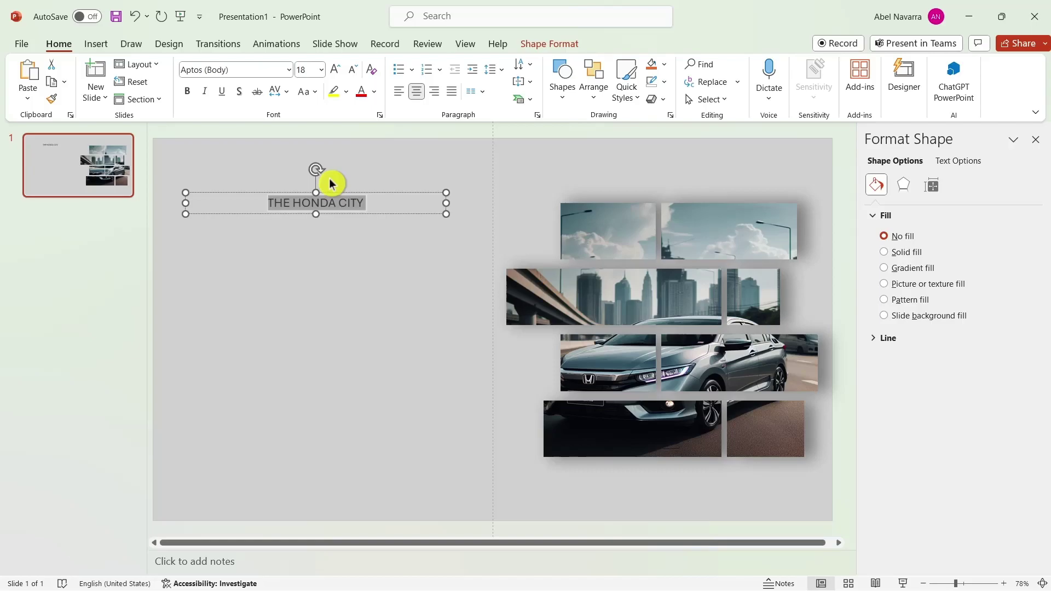
pyautogui.click(289, 72)
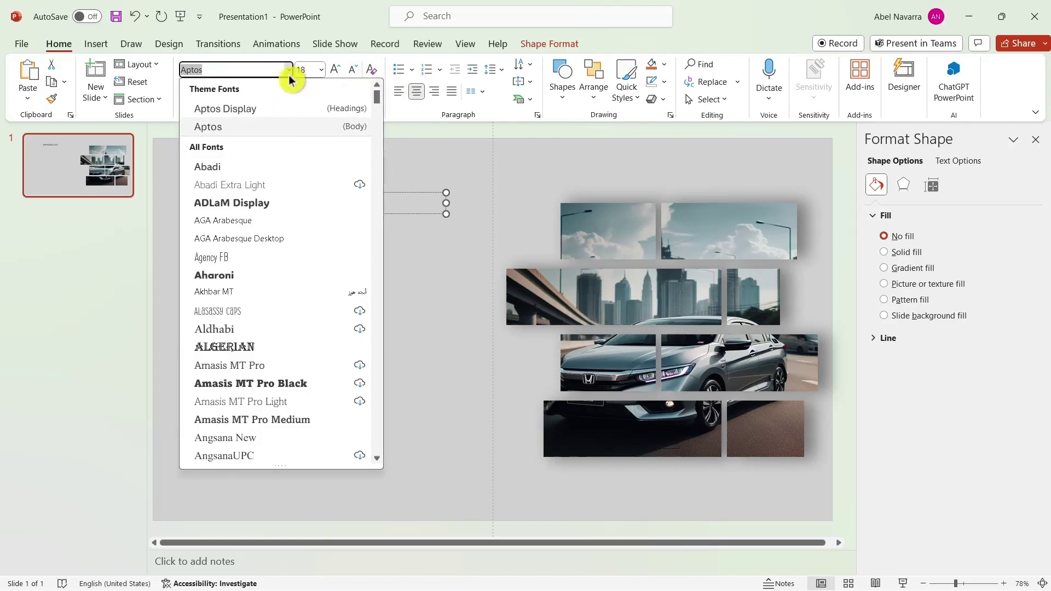
# Step: Set the title 'THE HONDA CITY' to Aharoni and enlarge it to 44 pt
pyautogui.click(227, 275)
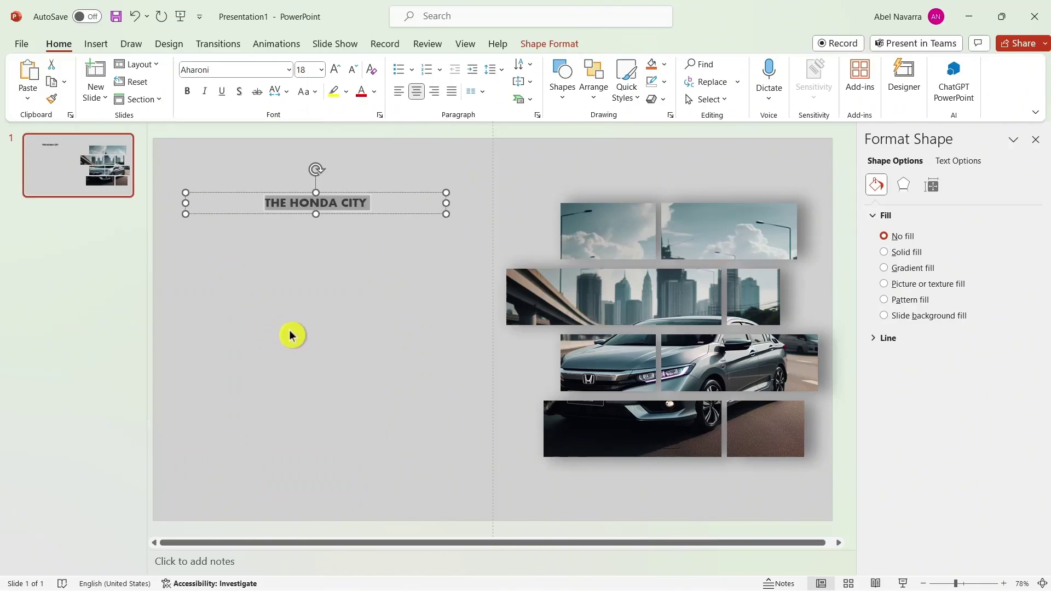
pyautogui.click(335, 70)
pyautogui.click(336, 70)
pyautogui.click(336, 70)
pyautogui.click(335, 70)
pyautogui.click(336, 70)
pyautogui.click(335, 70)
pyautogui.click(335, 70)
pyautogui.click(404, 313)
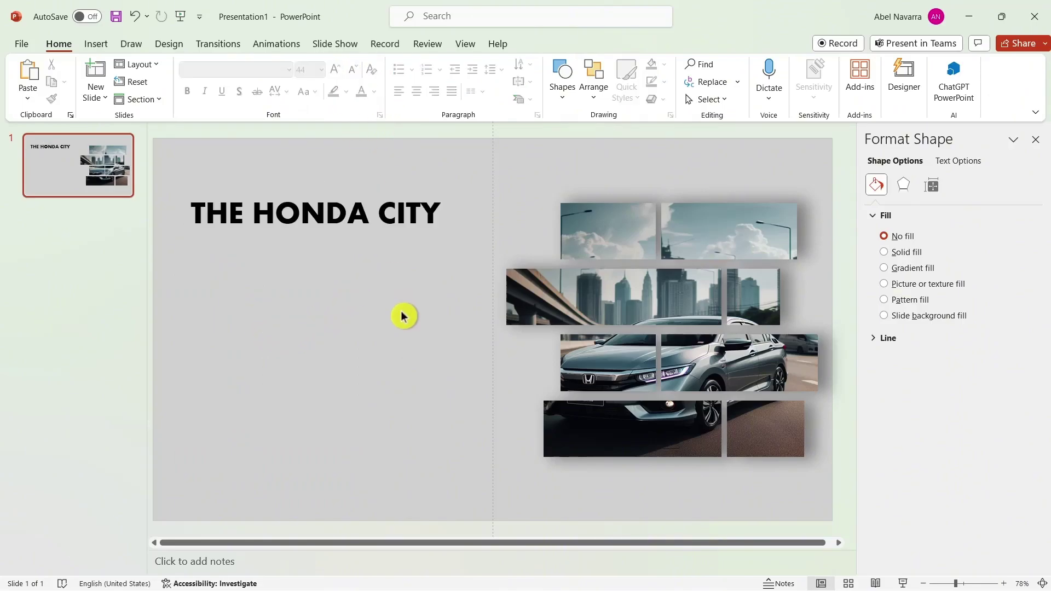
# Step: Change the title's font colour to grey
pyautogui.tripleClick(356, 215)
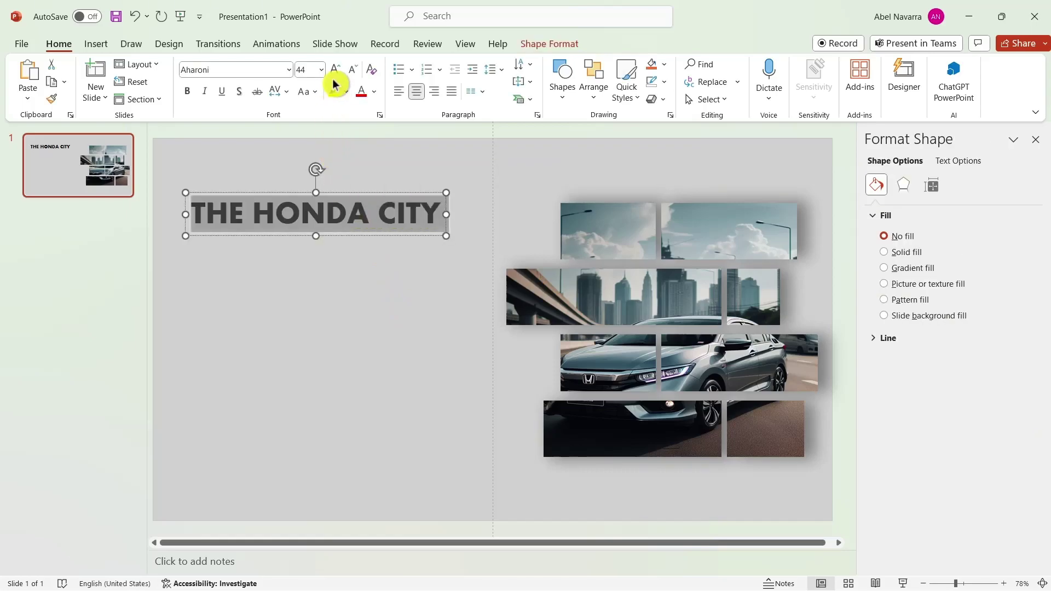
pyautogui.click(374, 92)
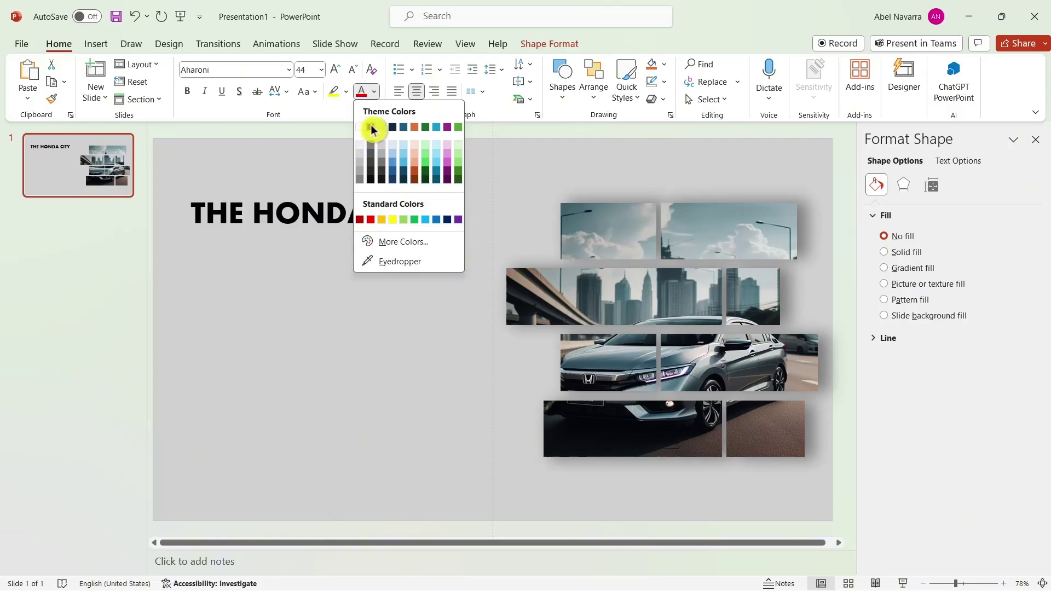
pyautogui.click(383, 170)
pyautogui.click(387, 289)
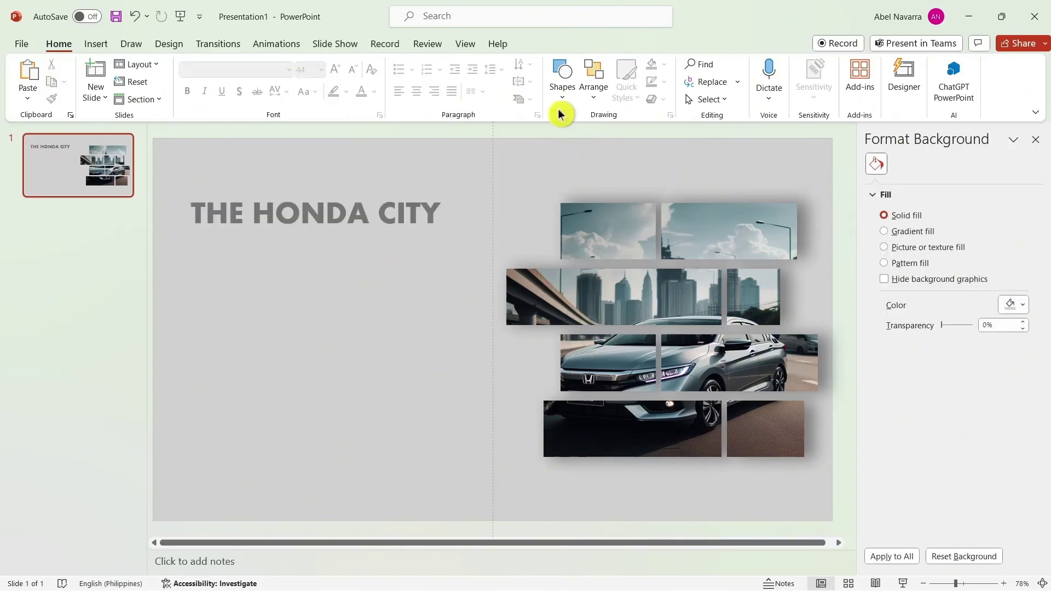